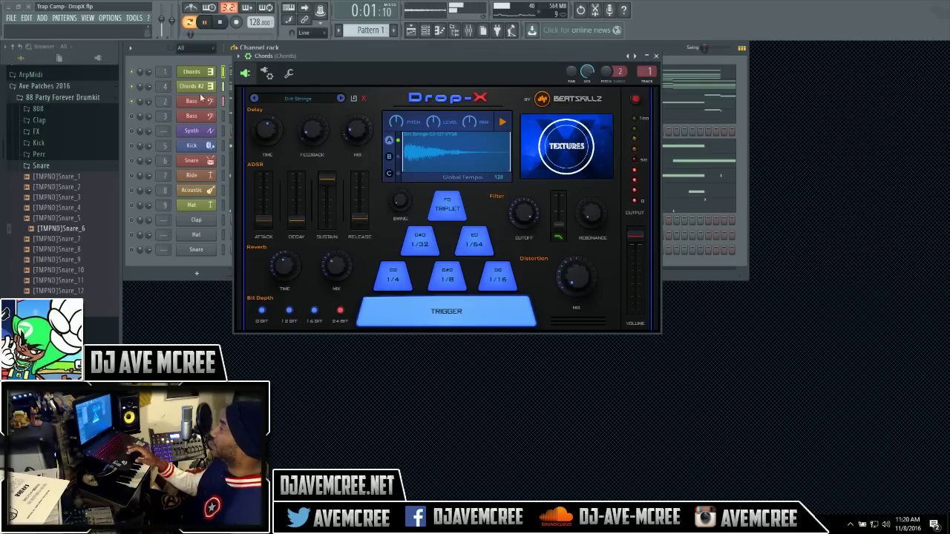
- View the Clap channel's sampler settings and return to the Chords channel's Drop-X plugin
click(196, 221)
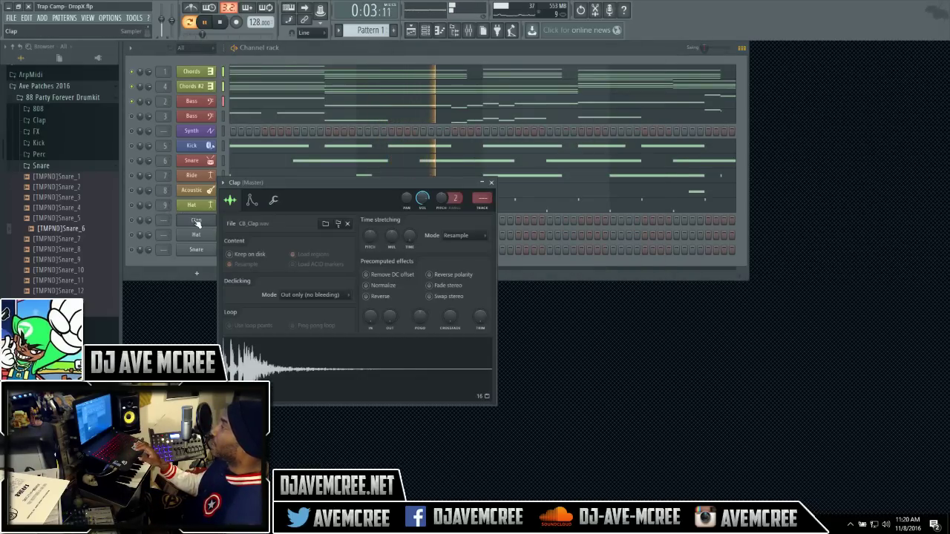
click(197, 76)
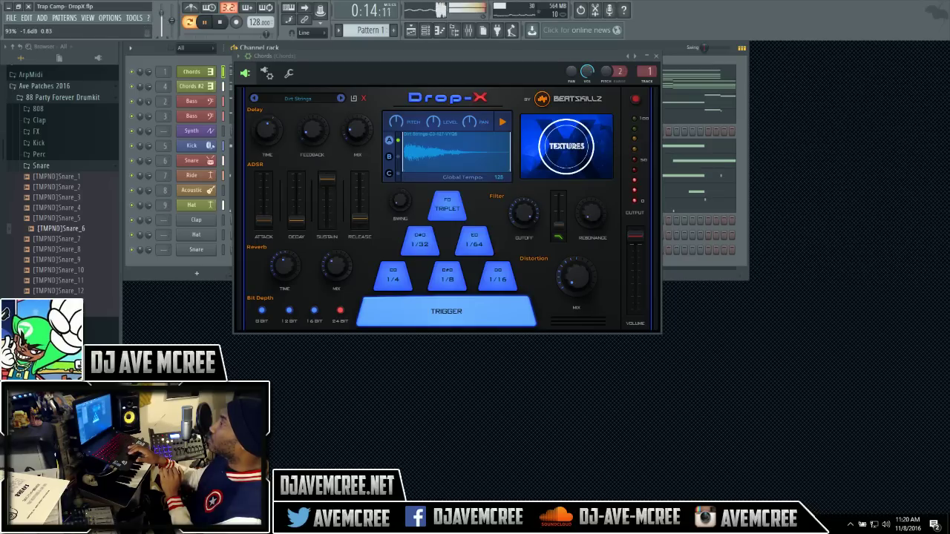
- Reset the master volume to its default and lower it slightly
right_click(165, 15)
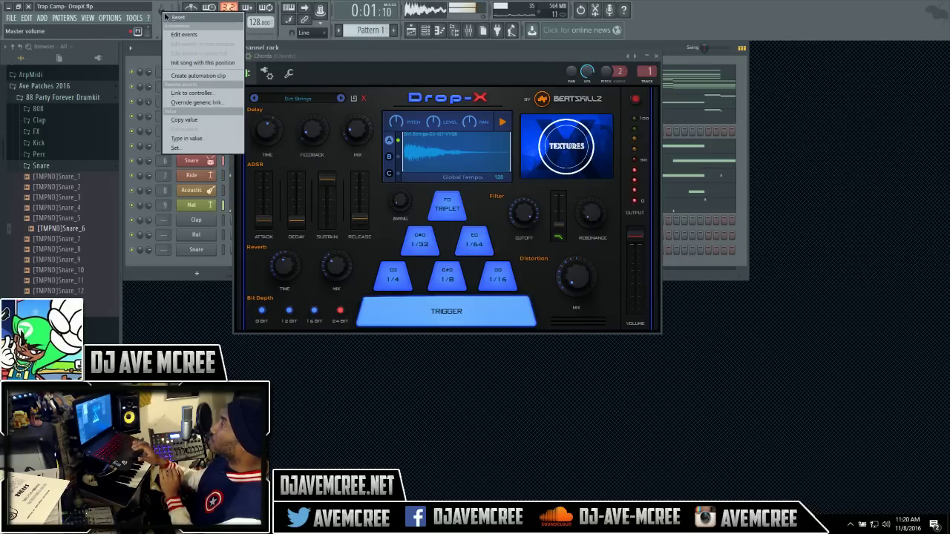
click(167, 16)
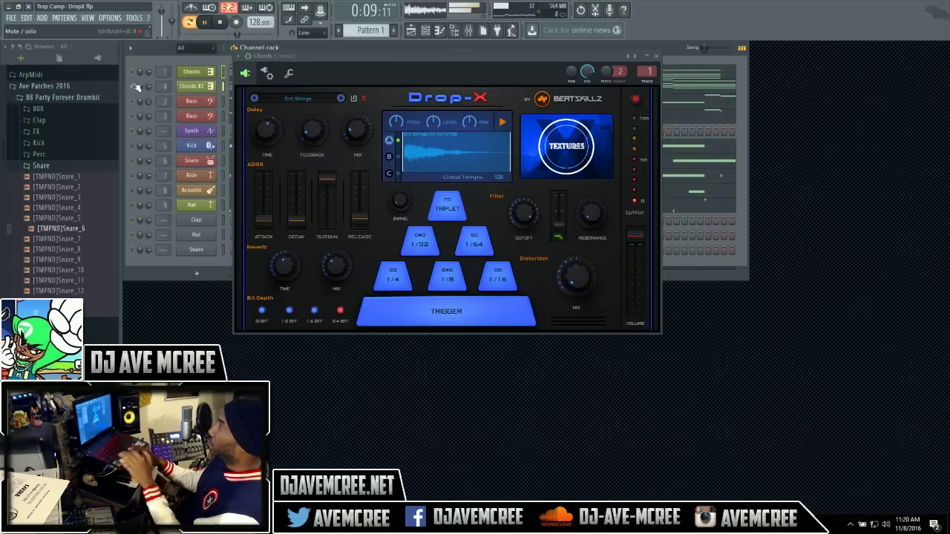
drag(163, 14, 162, 17)
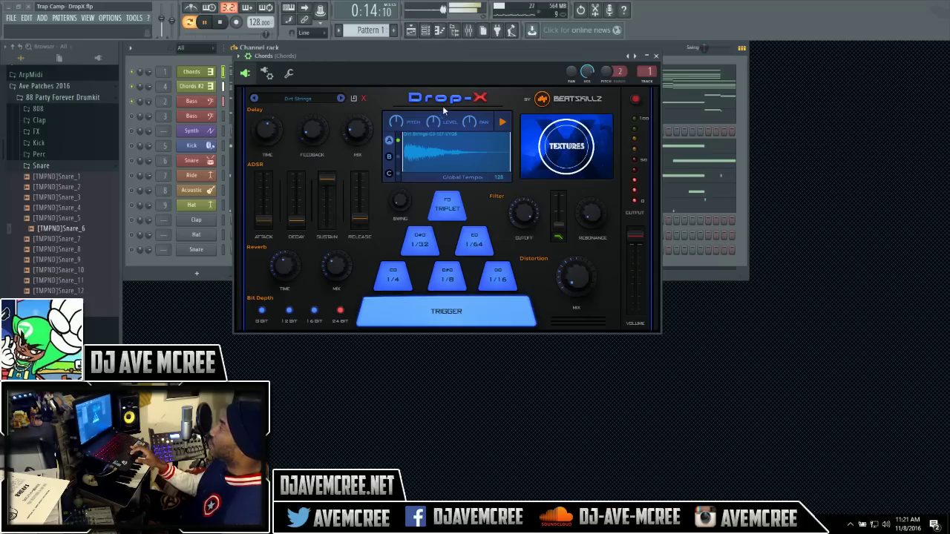
- Look through sample layers B and C in the Chords Drop-X and return to layer A
click(390, 158)
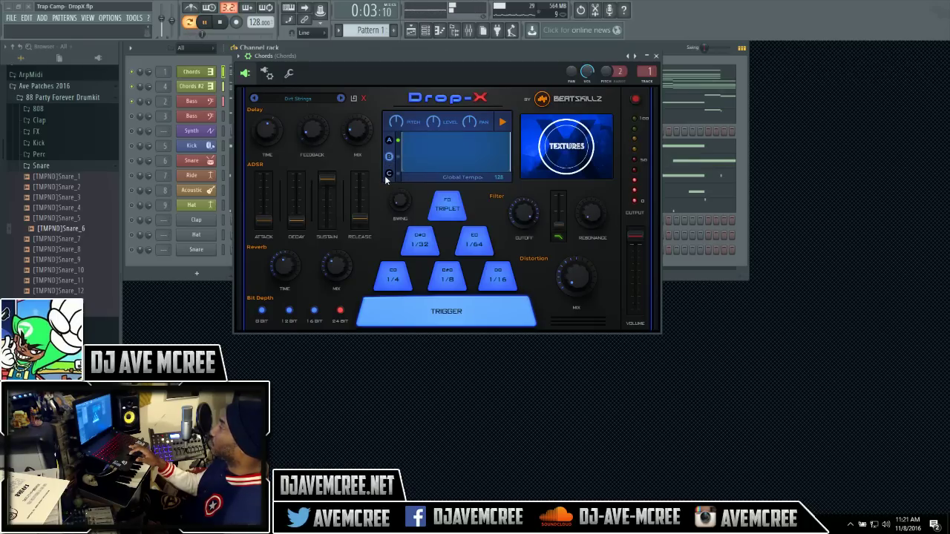
click(388, 175)
click(390, 144)
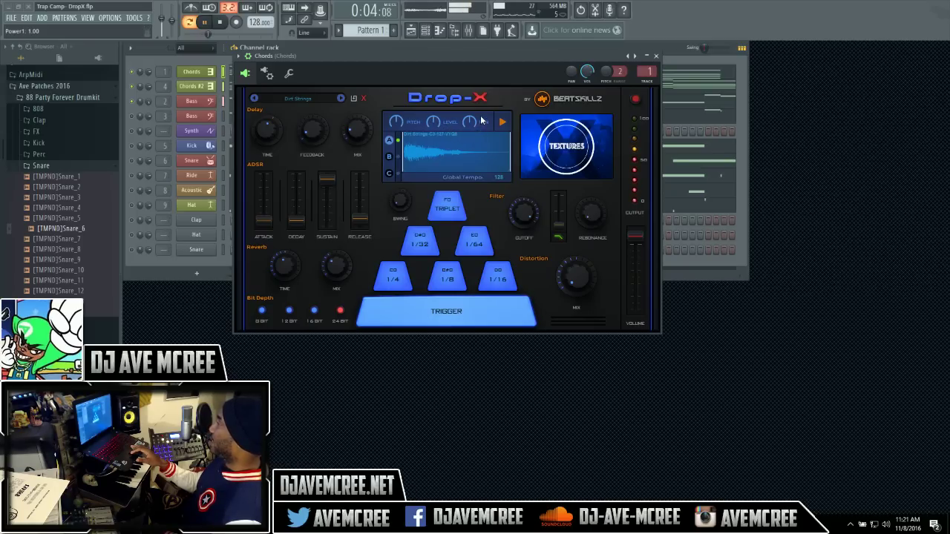
- Show layer A's Dirt Strings wave in its folder, close the folder, and check the waveform's remaining options without applying any
right_click(493, 161)
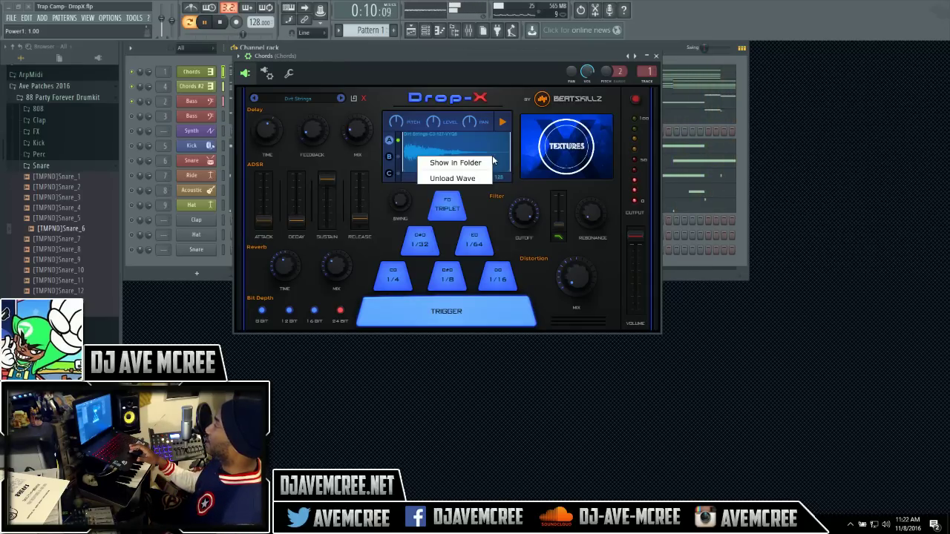
click(477, 163)
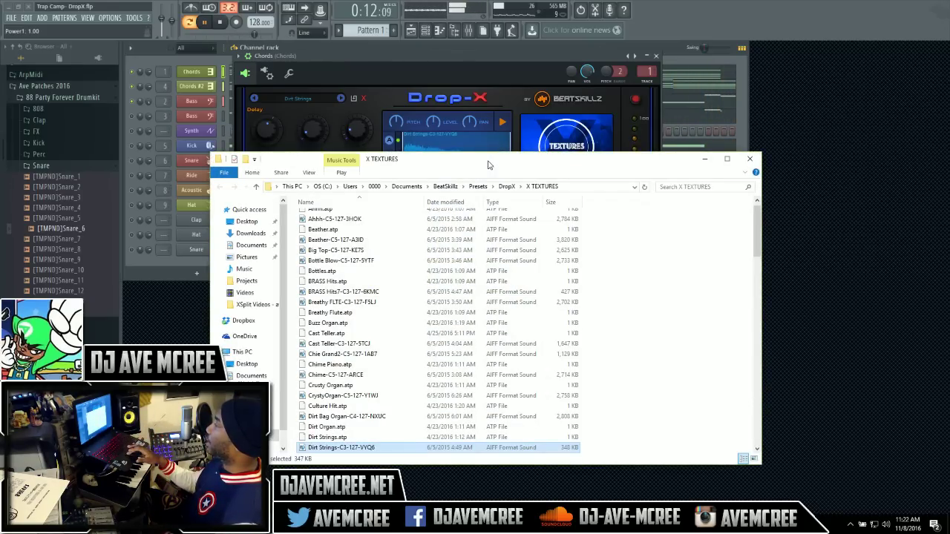
click(752, 160)
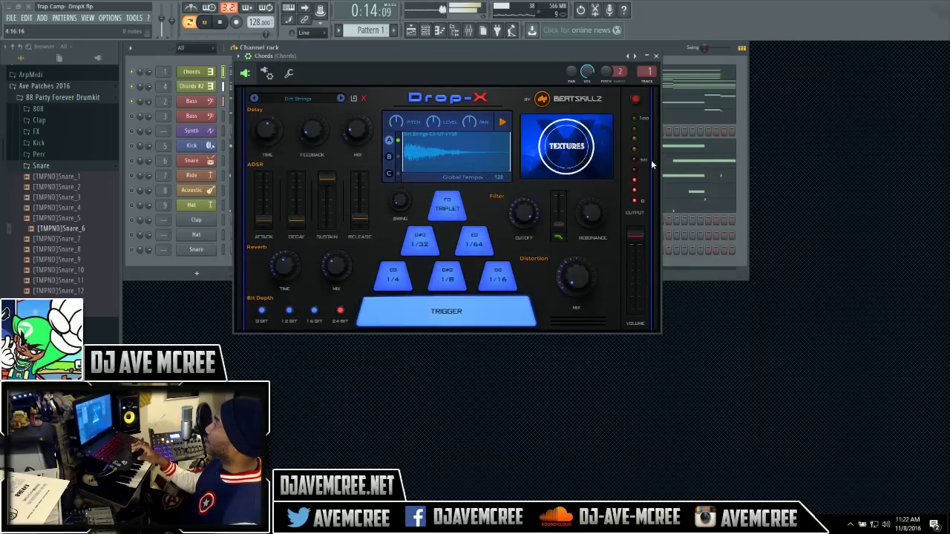
right_click(458, 155)
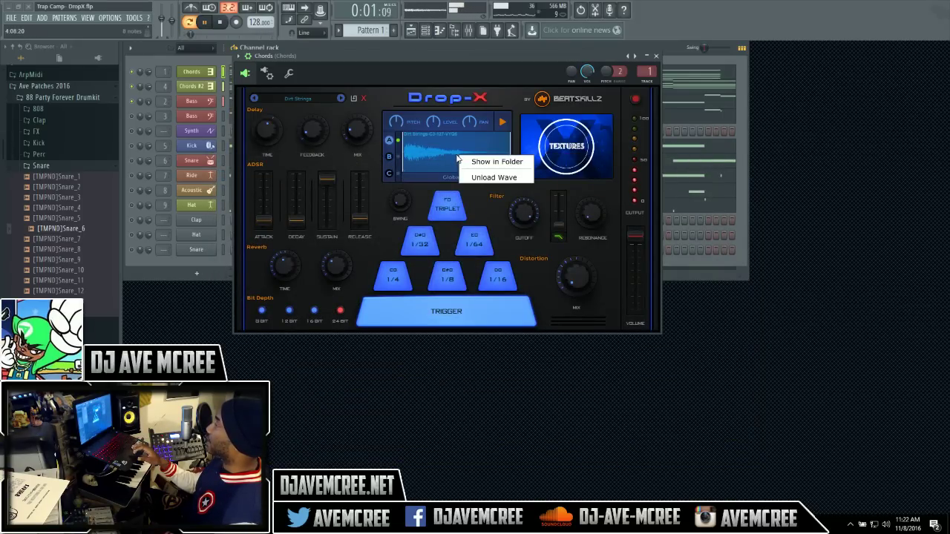
click(467, 65)
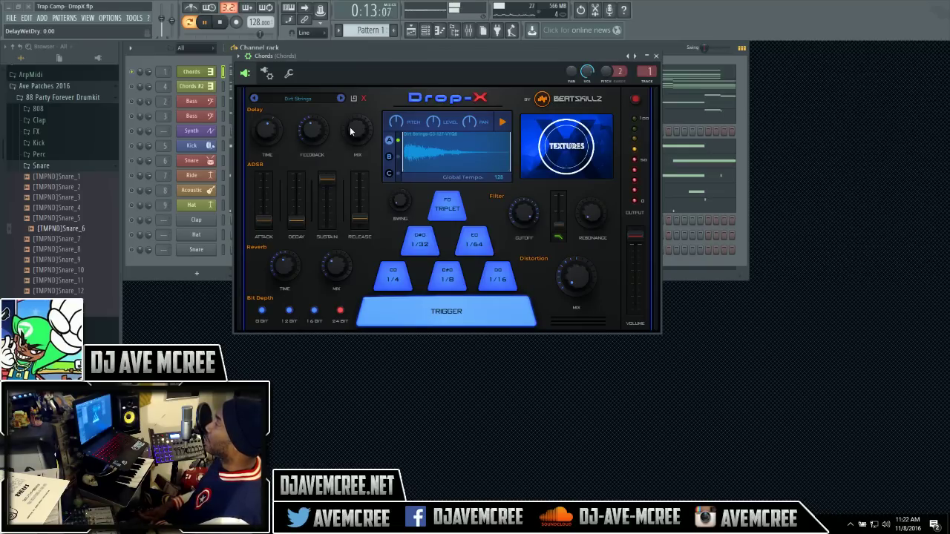
- Set the Chords delay mix to 0.22 and adjust the delay feedback
drag(357, 132, 354, 102)
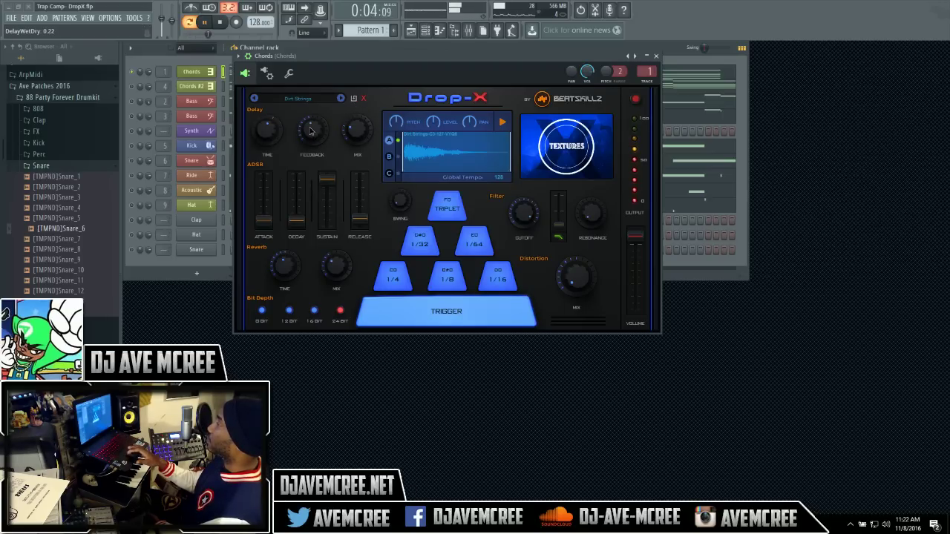
mouse_move(312, 142)
mouse_down()
mouse_move(312, 126)
mouse_move(314, 152)
mouse_up()
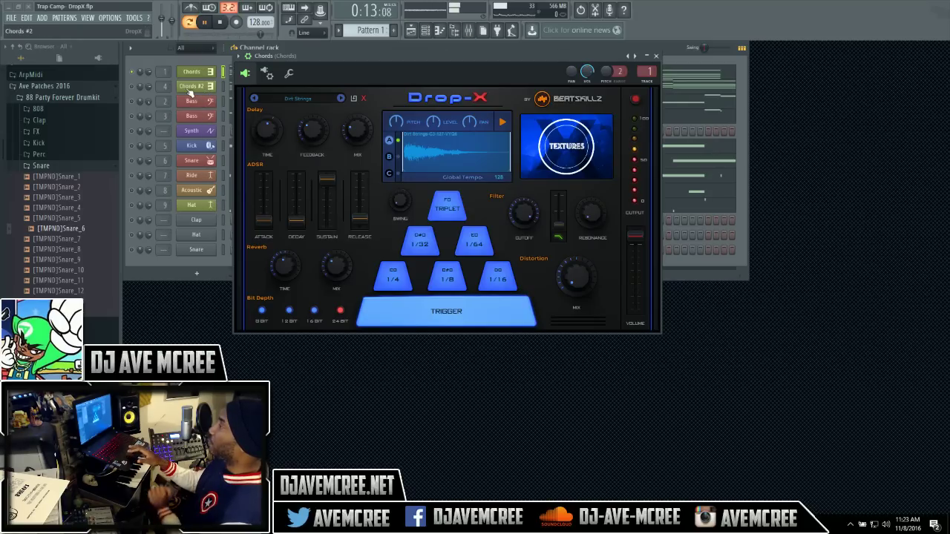
- Unsolo the Chords channel so the other channels play with it
click(136, 74)
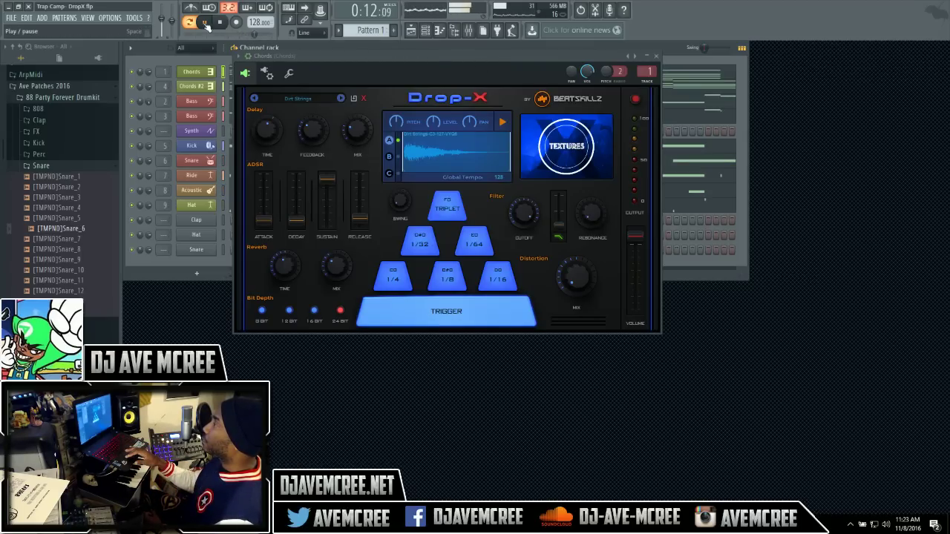
scroll(165, 27, down, 3)
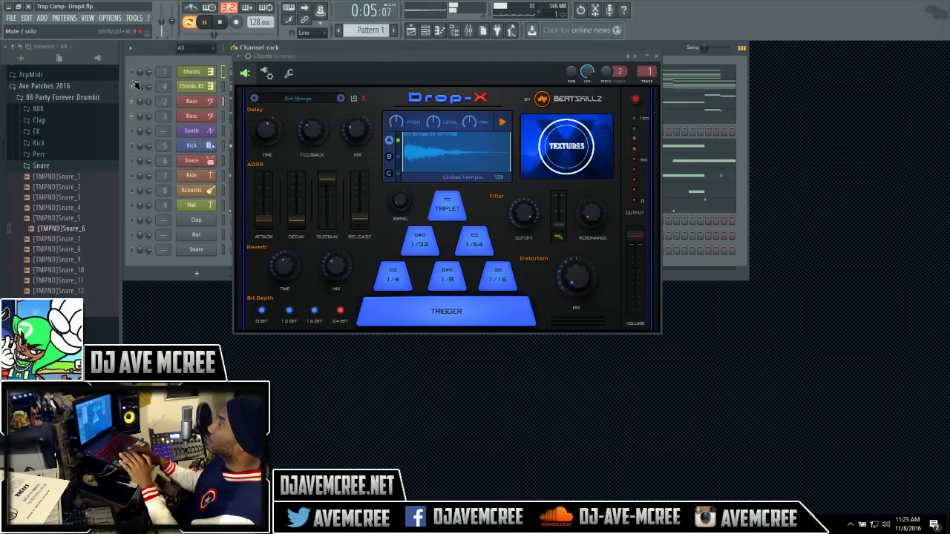
- Open the Chords #2 channel's Drop-X plugin and move its window up over the channel rack
click(205, 75)
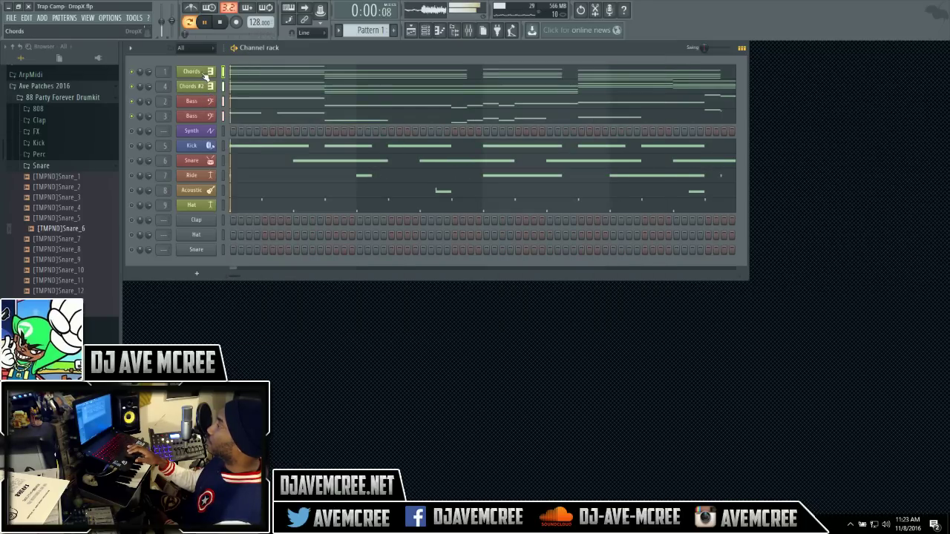
click(204, 75)
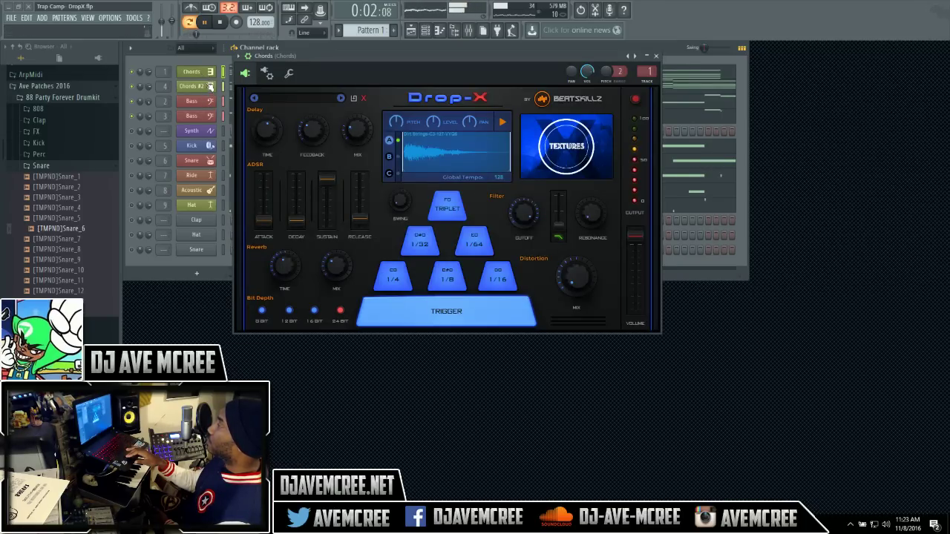
click(209, 88)
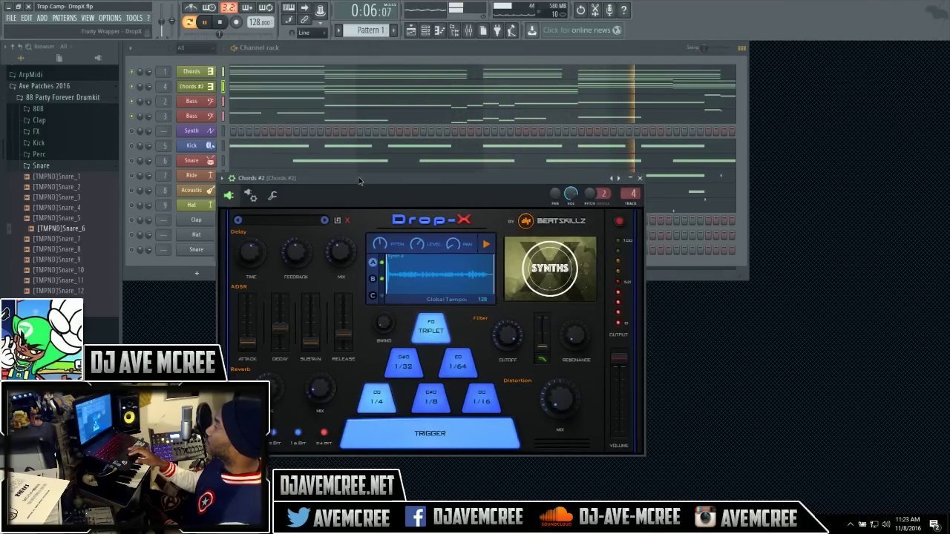
drag(360, 185, 363, 78)
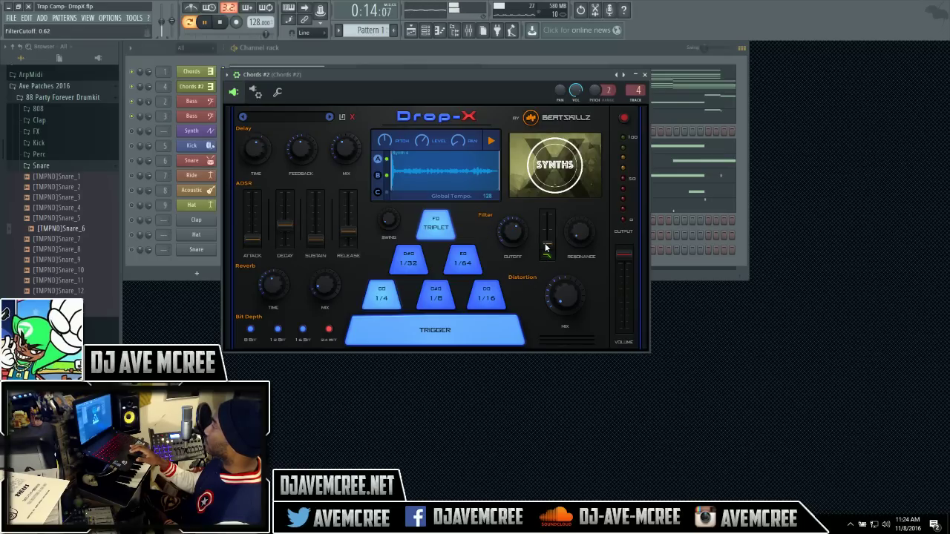
- Try filter type 1.00 on Chords #2 and switch back to the original filter type
drag(547, 248, 544, 179)
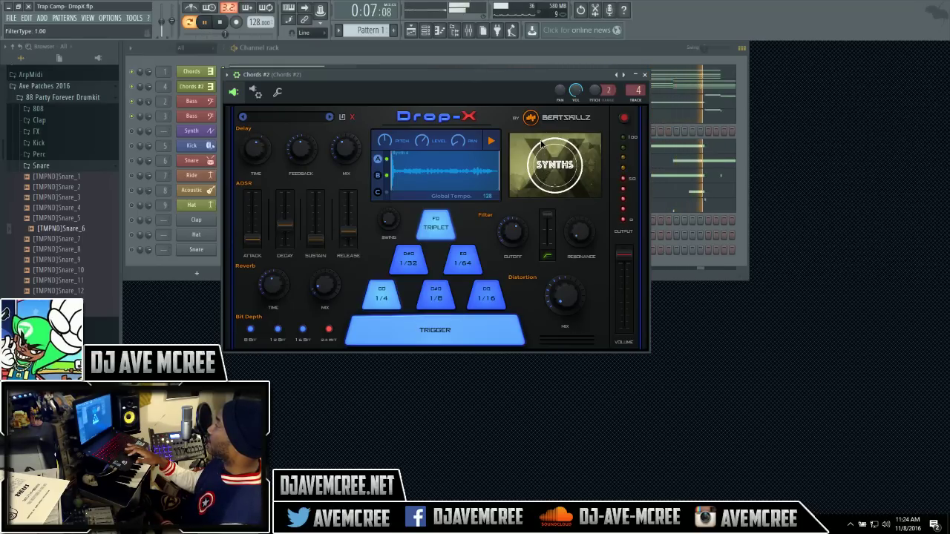
drag(553, 215, 553, 252)
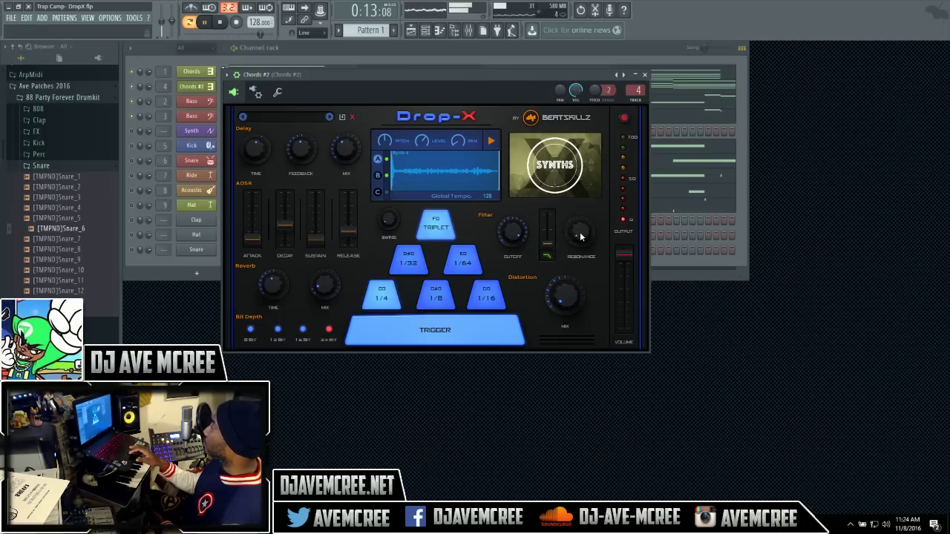
- Set the Chords #2 filter resonance to 0% and the filter cutoff to 1.00
drag(581, 233, 520, 252)
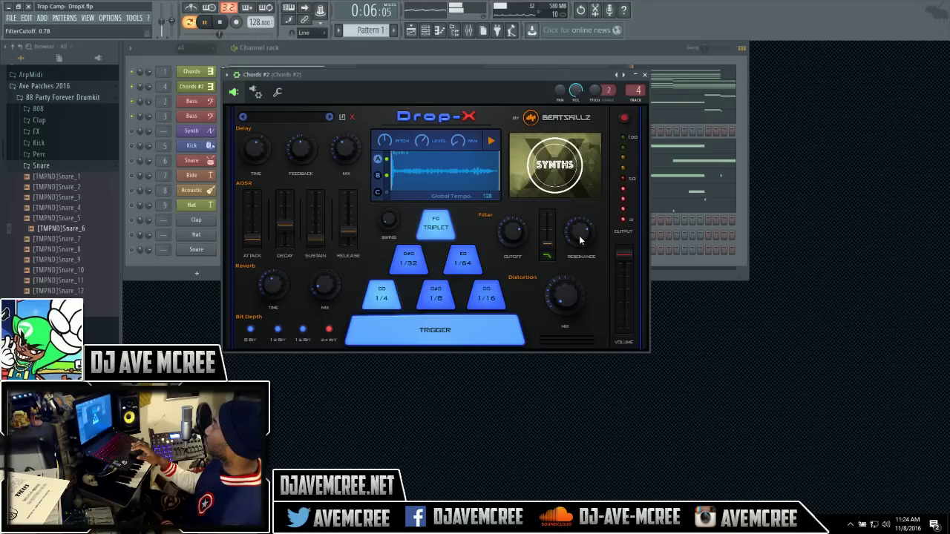
drag(581, 239, 619, 396)
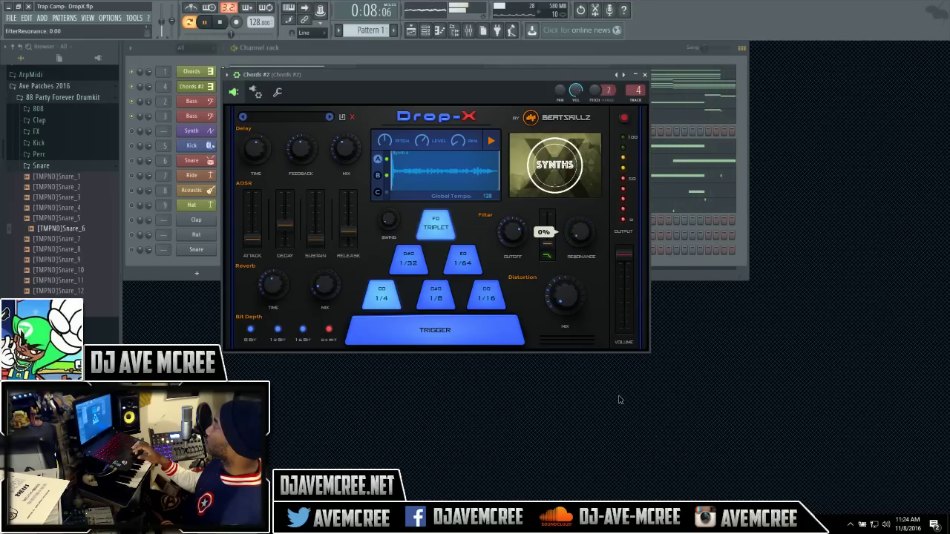
drag(512, 233, 512, 201)
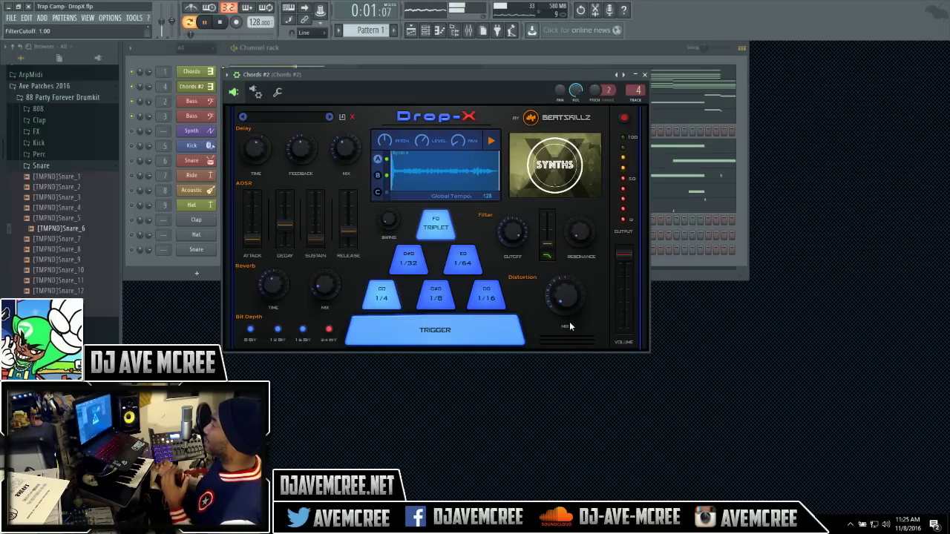
- Raise the distortion mix slightly on Chords #2
scroll(562, 297, up, 5)
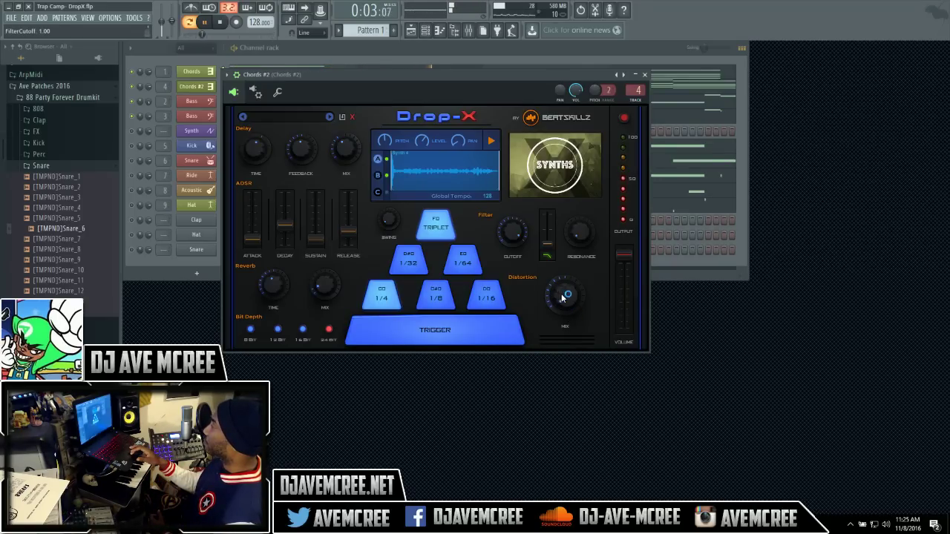
scroll(562, 297, up, 2)
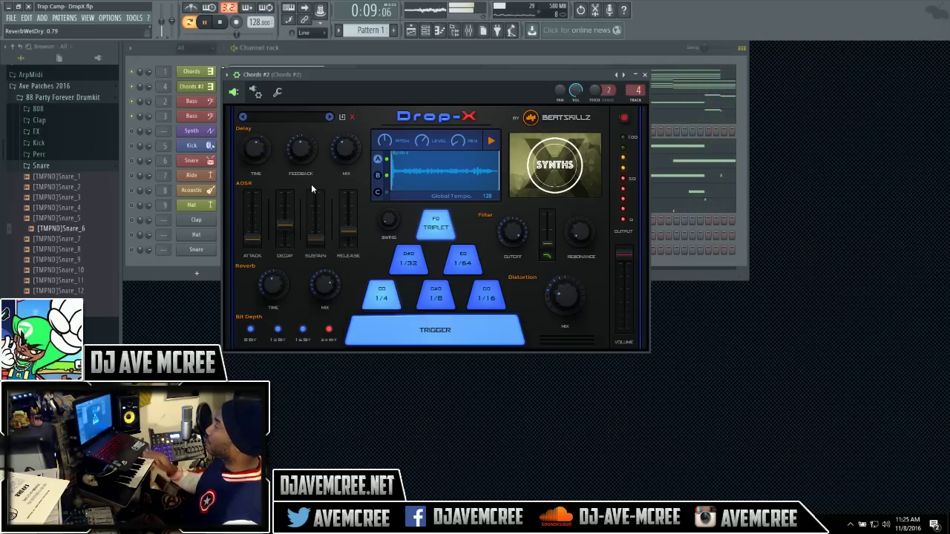
- Lower the Chords #2 reverb mix in stages to 0.20
drag(323, 284, 324, 297)
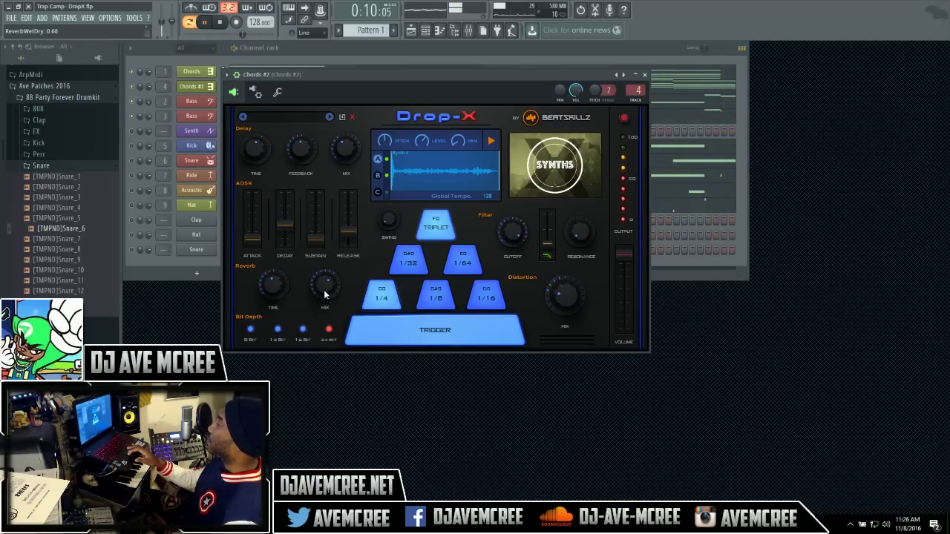
drag(324, 290, 326, 304)
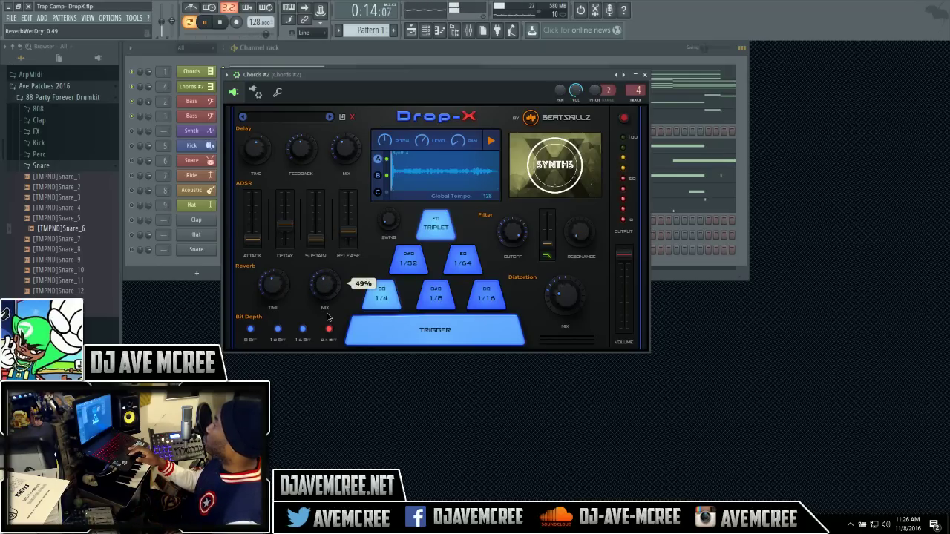
drag(325, 320, 323, 346)
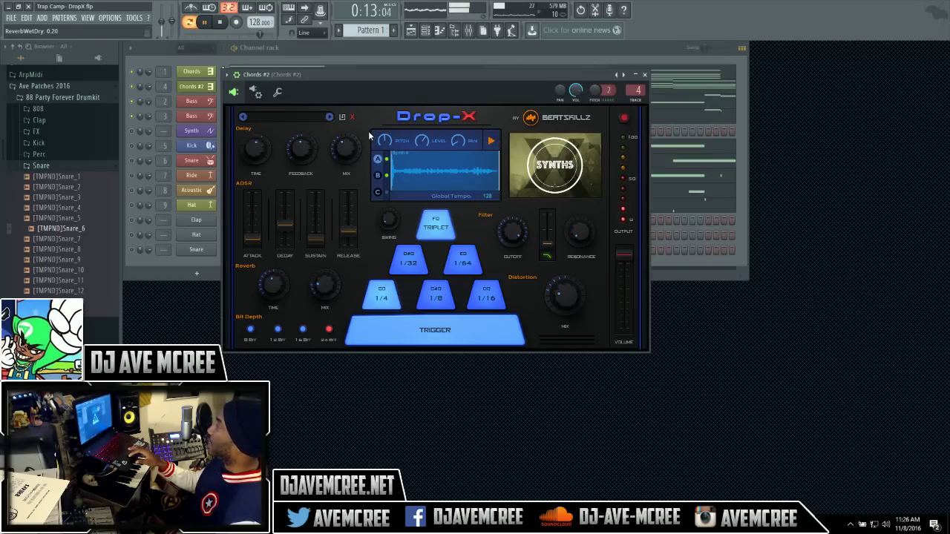
- Reverse the playback of layer A's synth sample in Chords #2, keeping its plugin window open
click(491, 141)
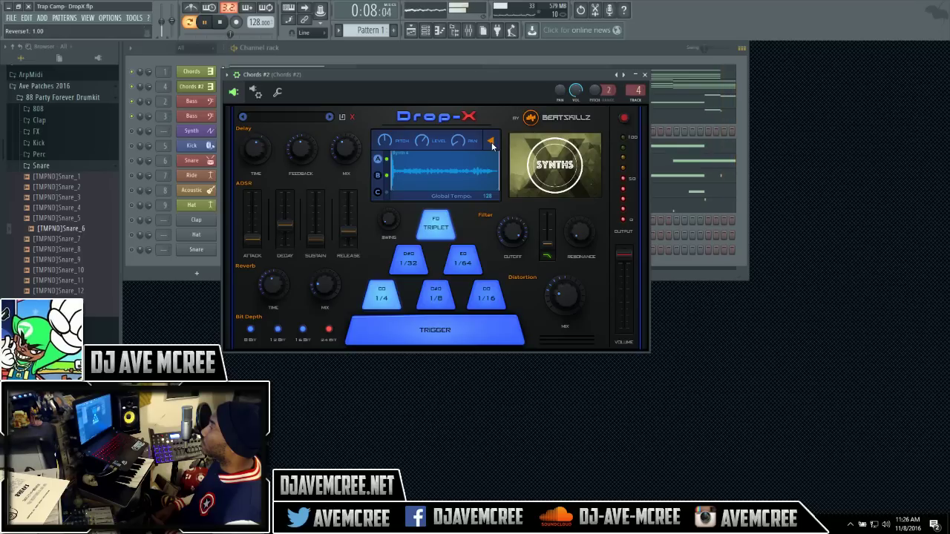
click(189, 89)
click(188, 91)
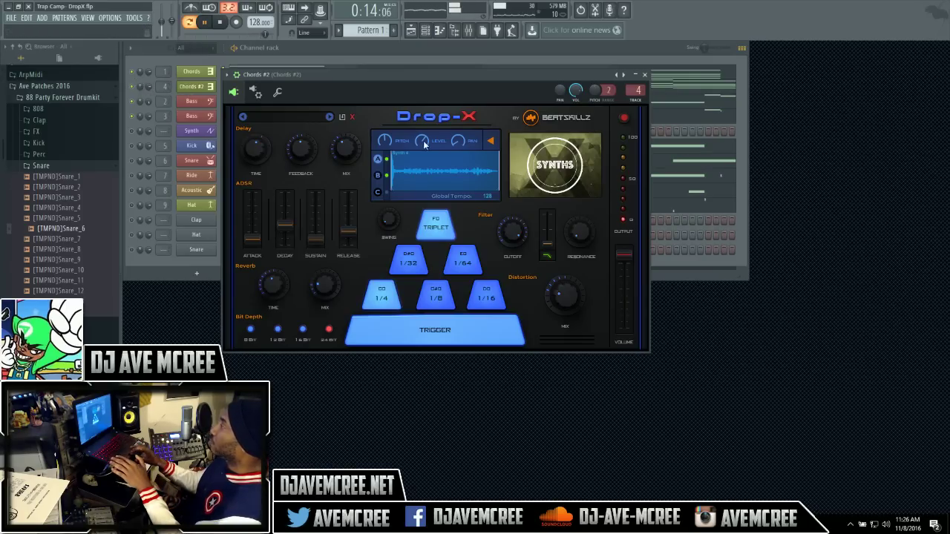
- Solo the Chords channel and open its Drop-X plugin
click(136, 75)
click(198, 74)
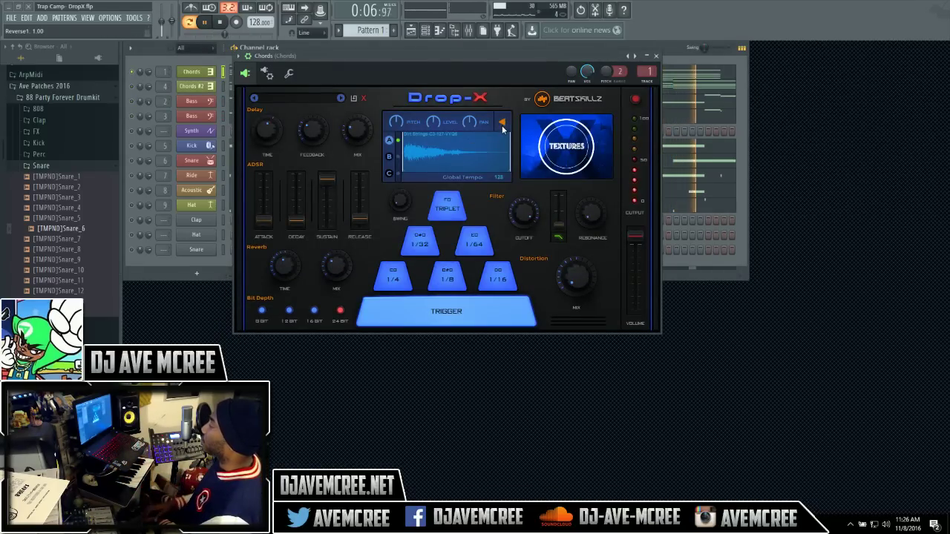
- Try reversed playback on the Chords channel's Dirt Strings sample and switch it back to forward
click(502, 123)
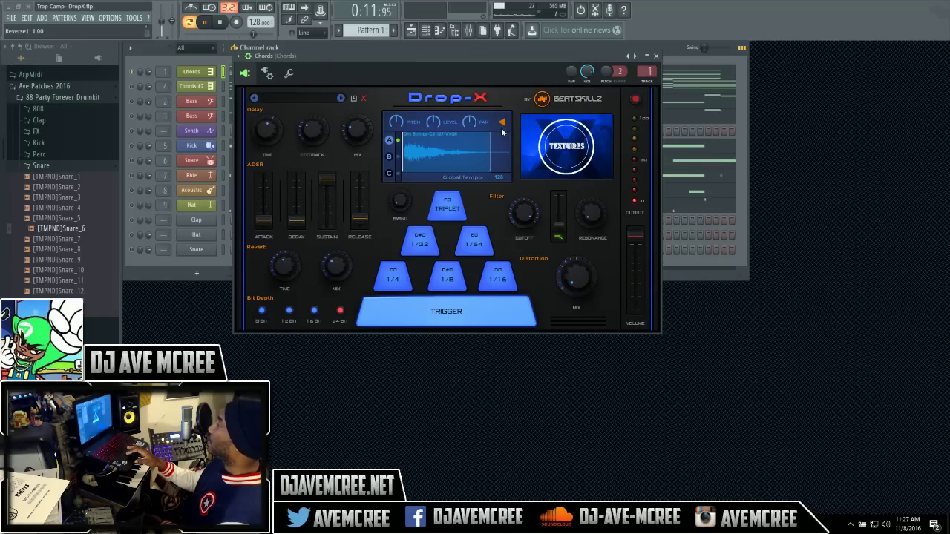
click(502, 125)
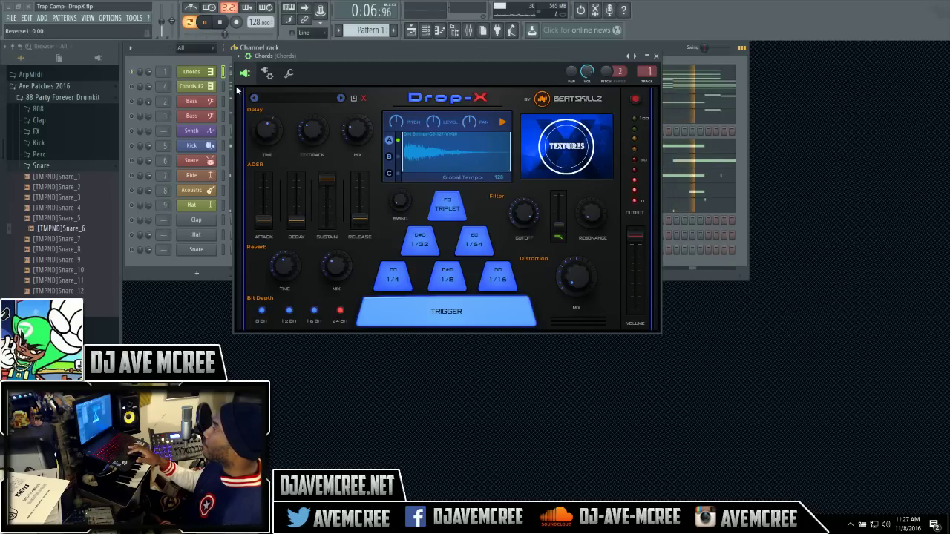
- Stop playback, close the Chords plugin, and open the Snare channel's Drop-X plugin on sample layer B
click(221, 23)
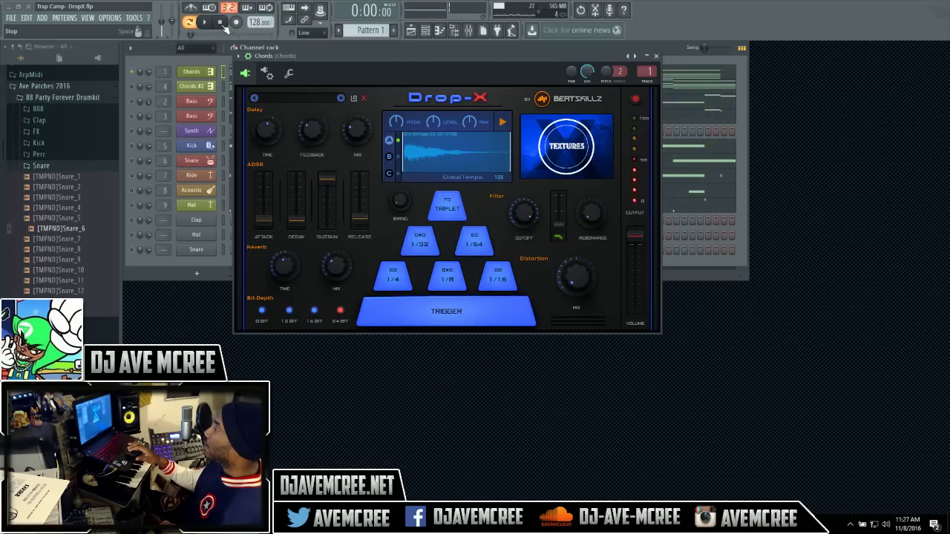
click(656, 56)
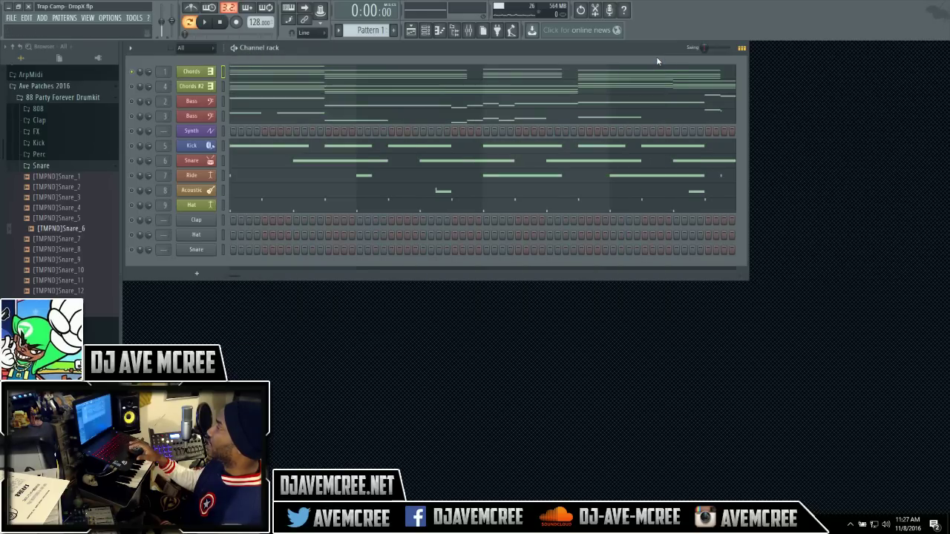
click(196, 162)
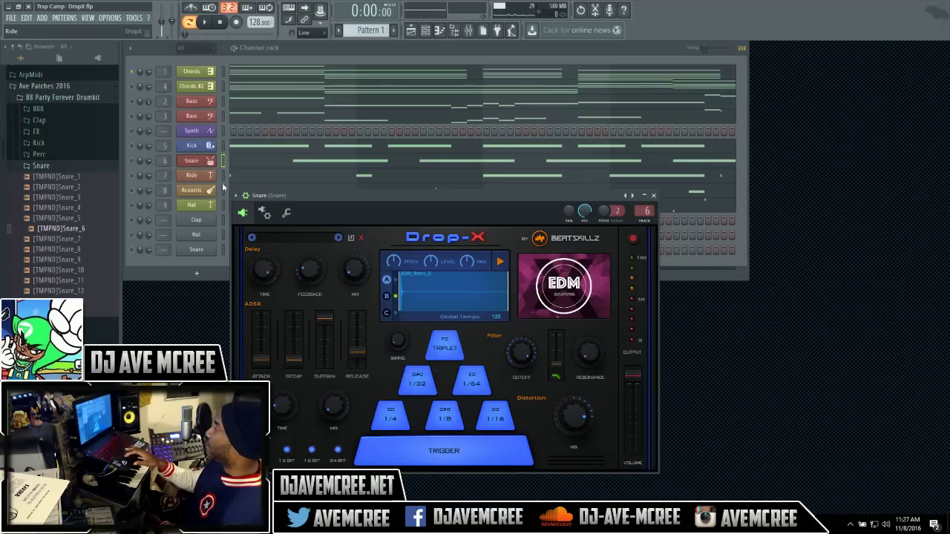
click(388, 297)
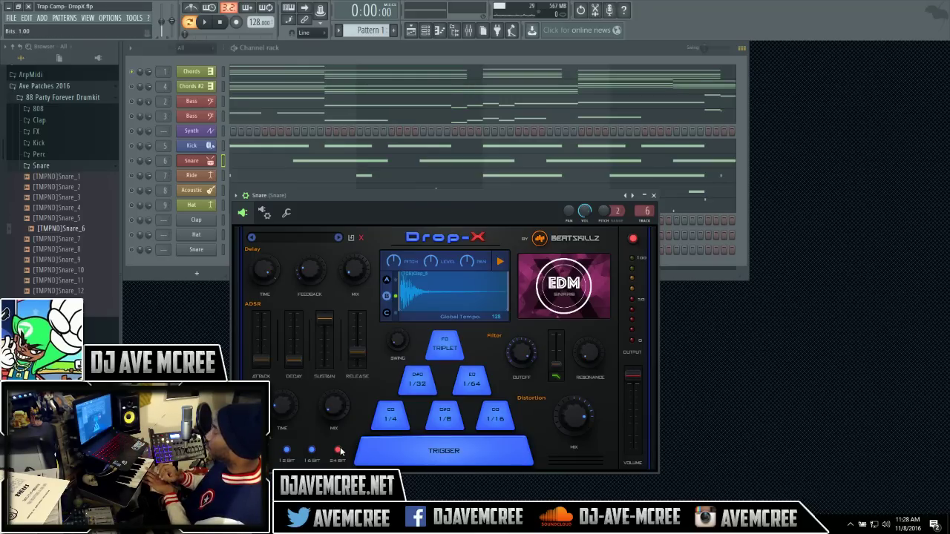
- Reset the master volume and compare the snare layer's 12-bit and 16-bit depths, leaving it on 16 bit
right_click(162, 23)
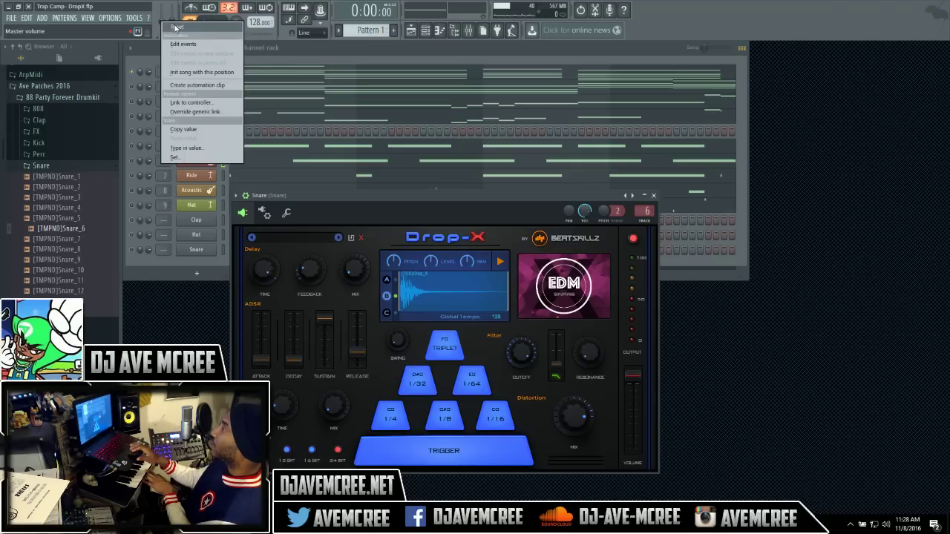
click(176, 27)
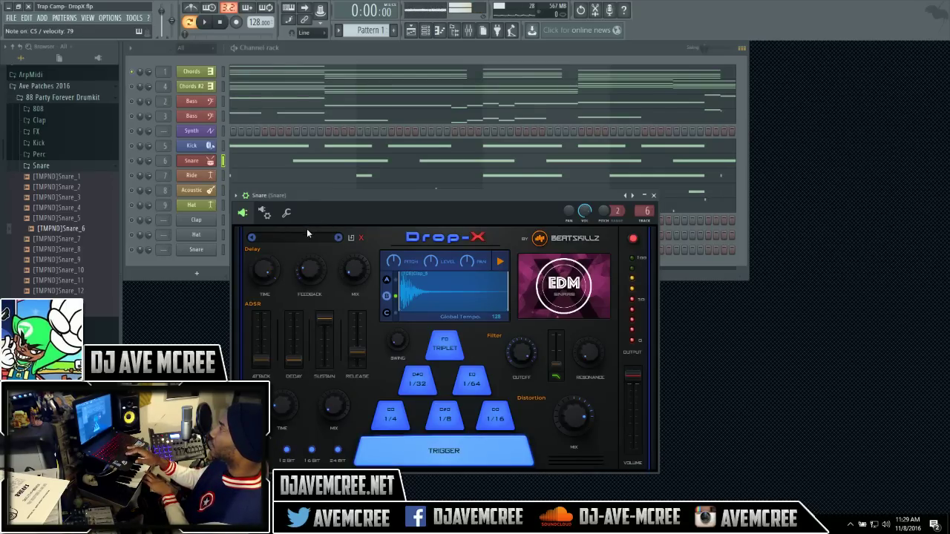
click(287, 450)
click(311, 450)
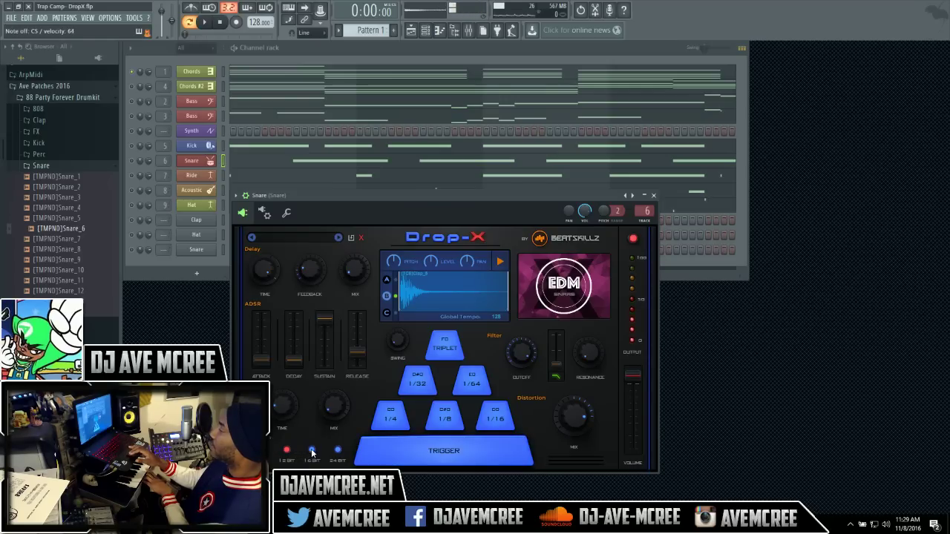
click(288, 450)
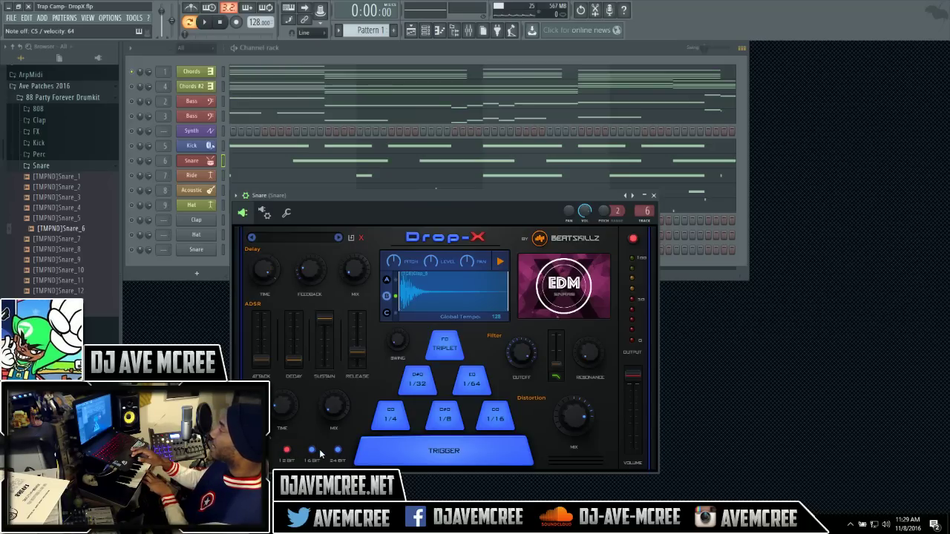
click(312, 450)
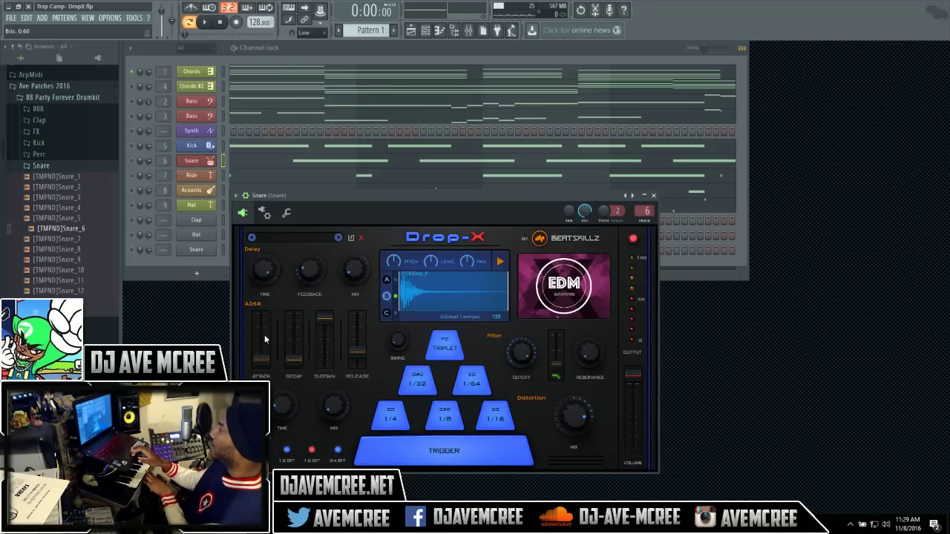
- Review the Clap channel's envelope, miscellaneous and sample settings, then close its sampler
click(202, 223)
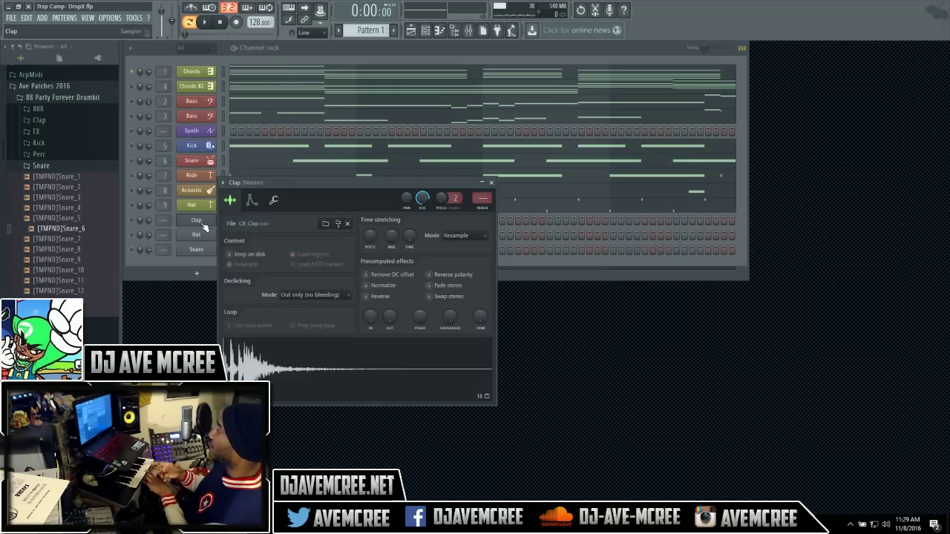
click(274, 200)
click(254, 201)
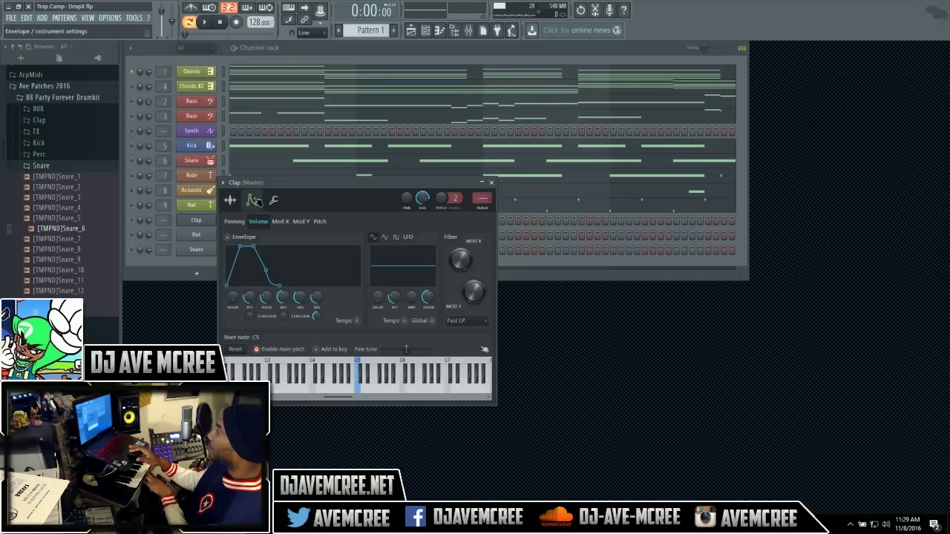
click(274, 201)
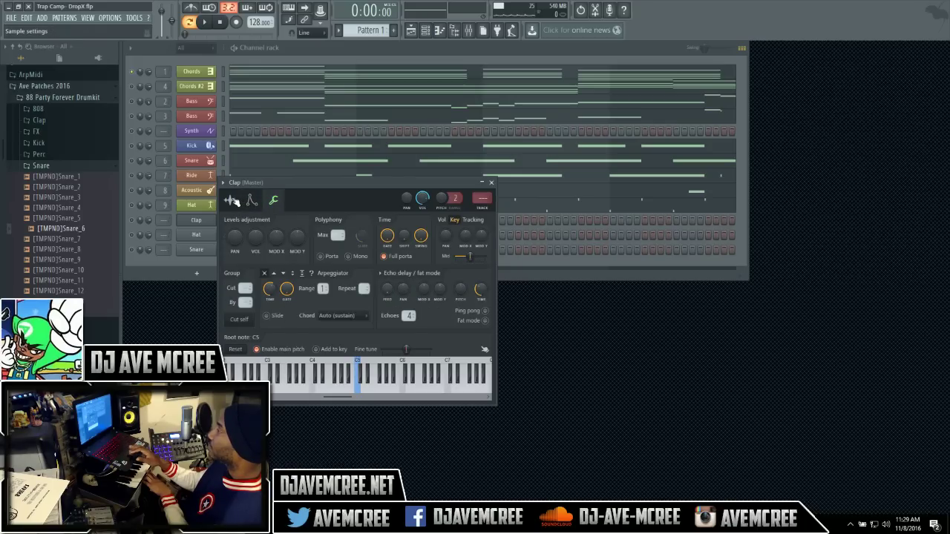
click(233, 201)
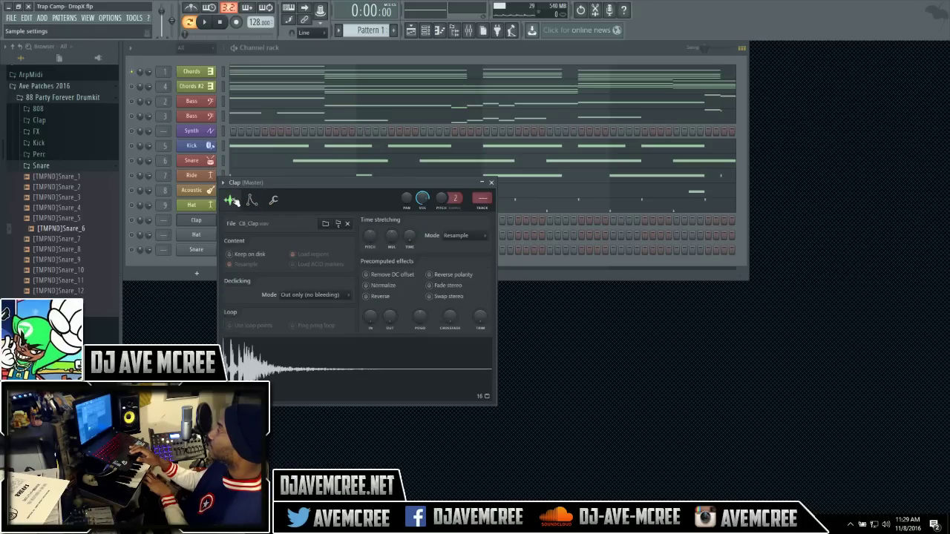
click(490, 182)
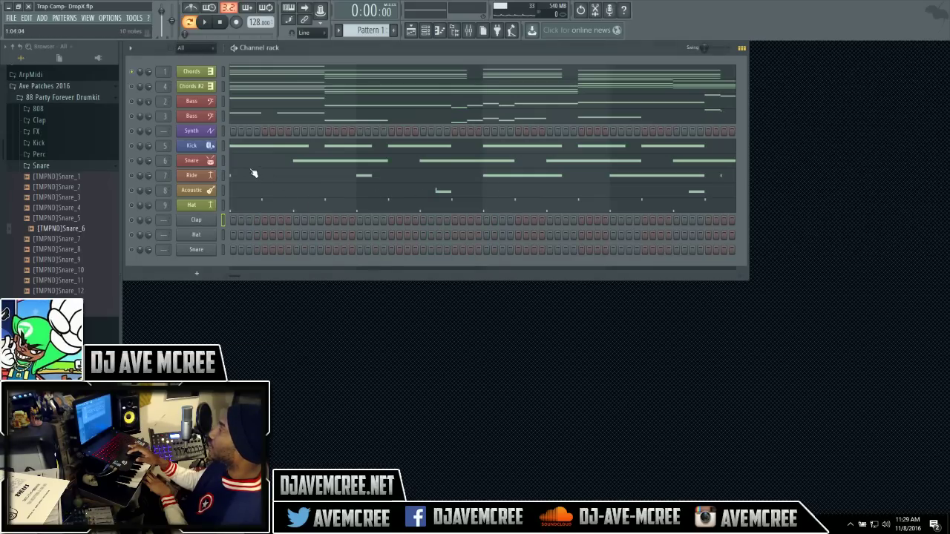
- Insert a new DropX channel from the Clap channel and load the [TMPND]Snare_6 sample into layer A
click(210, 163)
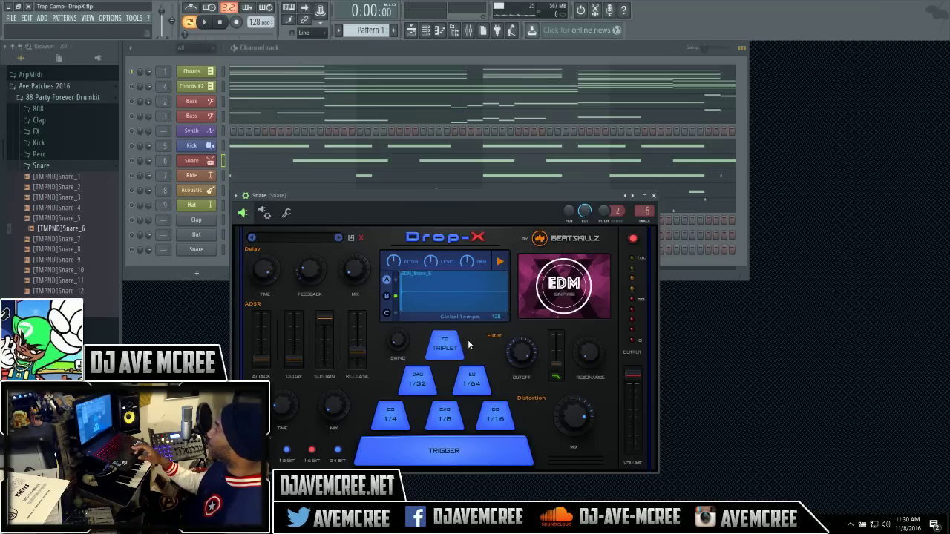
right_click(214, 218)
mouse_move(268, 289)
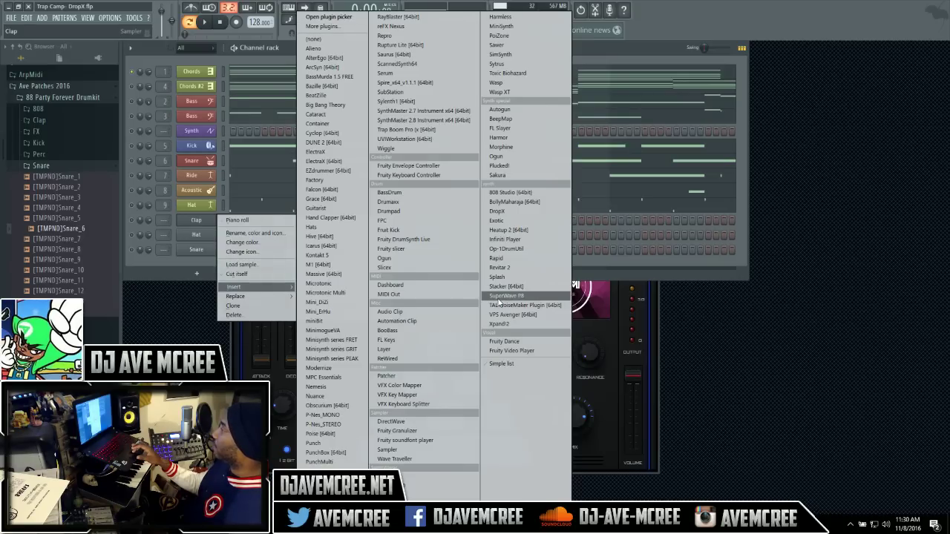
click(497, 210)
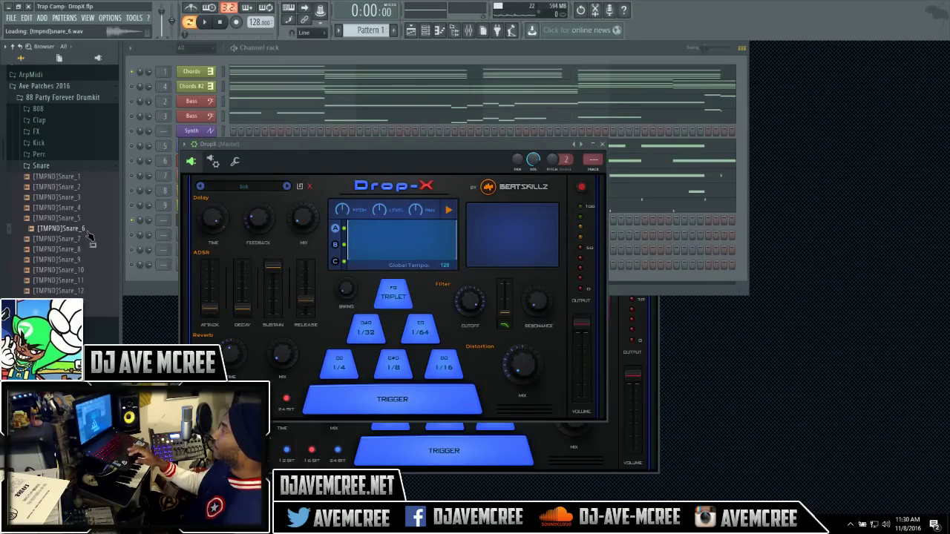
drag(89, 234, 393, 235)
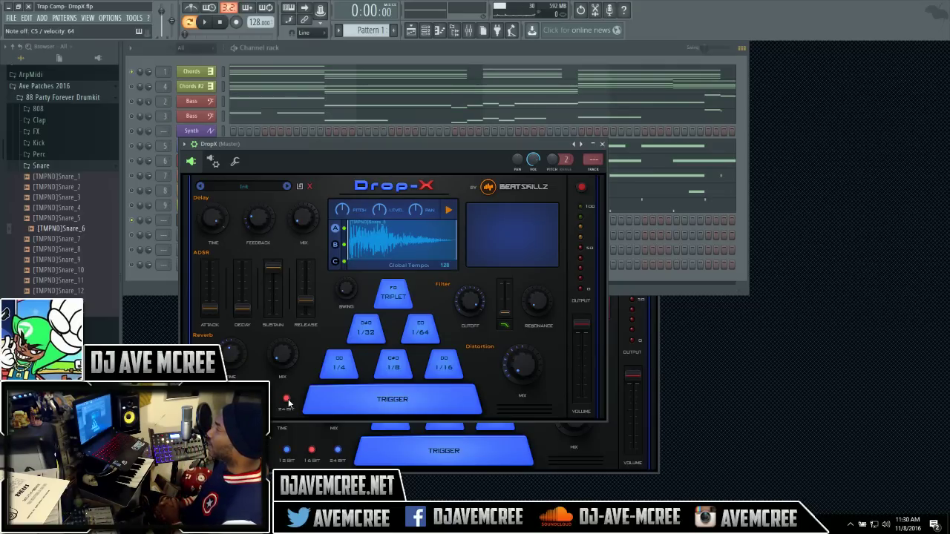
- Load the X Vox 01 preset in the new DropX channel and advance through the vocal presets to X Vox 04
click(255, 194)
mouse_move(292, 295)
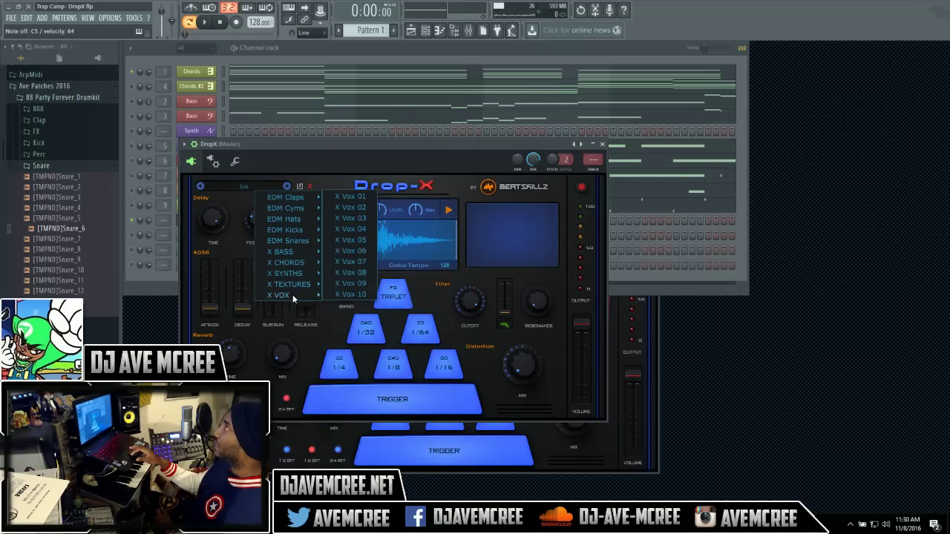
click(358, 200)
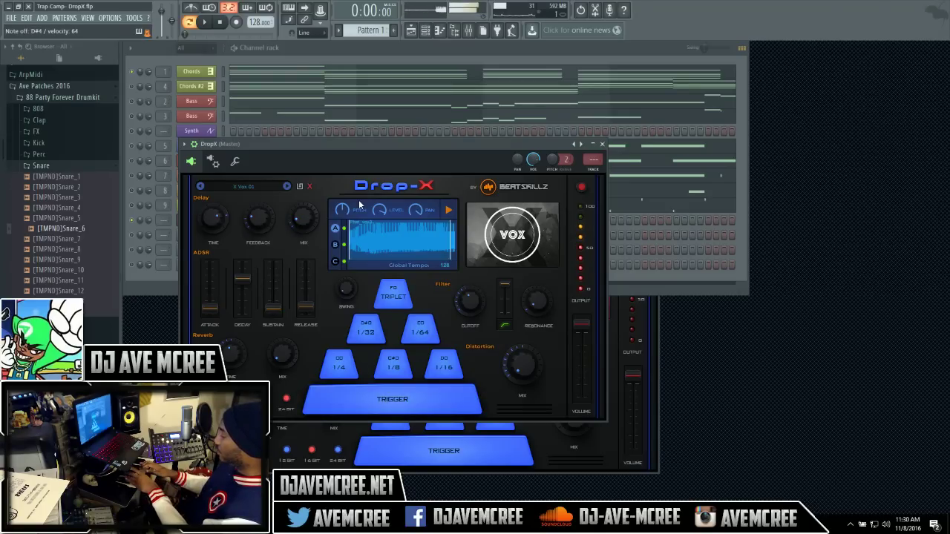
click(287, 186)
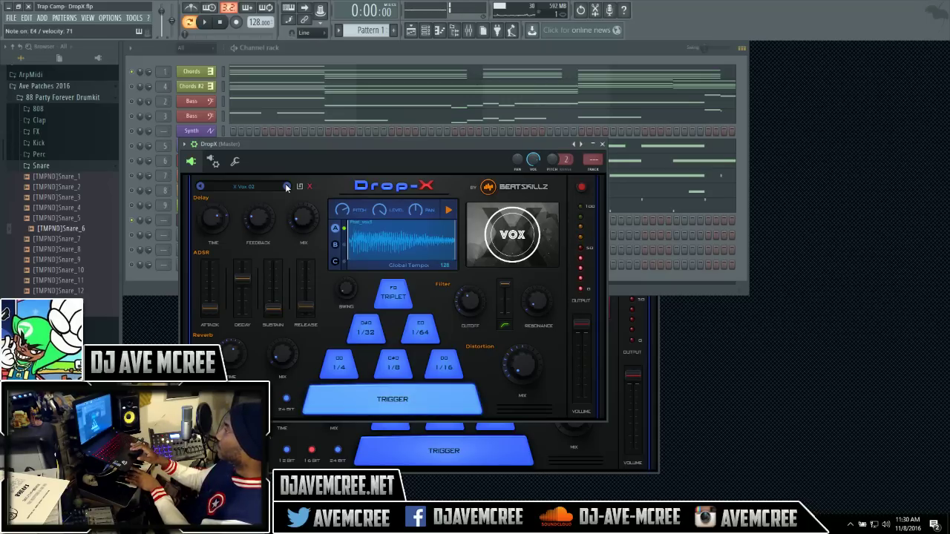
click(286, 186)
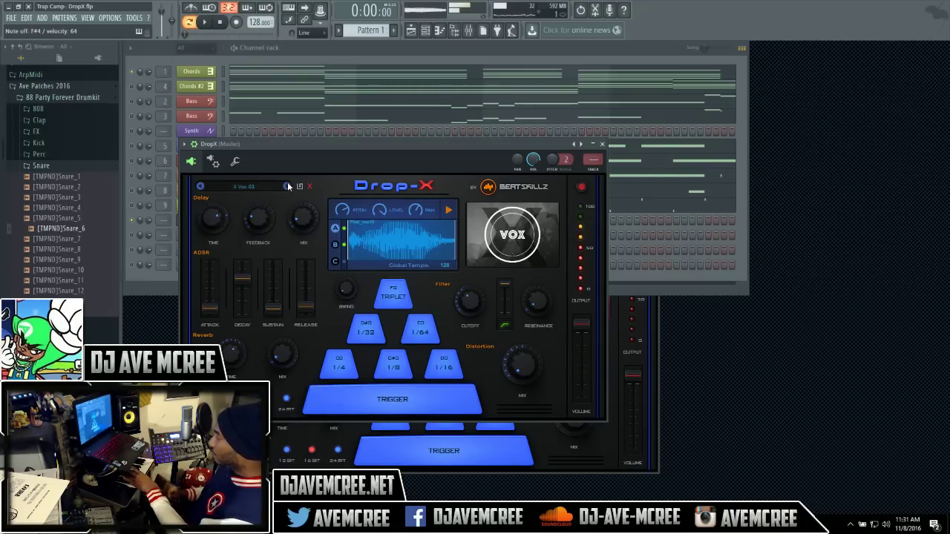
click(288, 186)
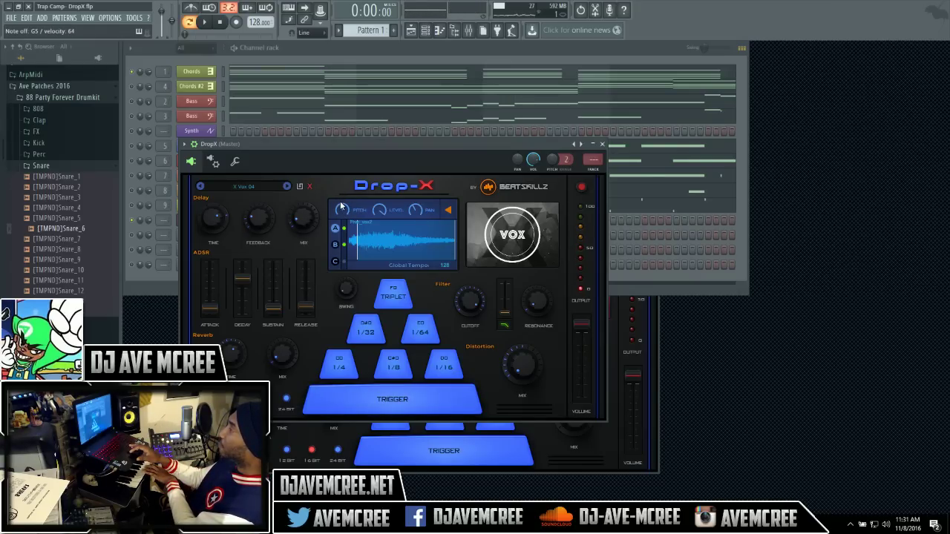
- Try different pitch settings on layers A and B of the X Vox 04 preset
drag(343, 212, 349, 258)
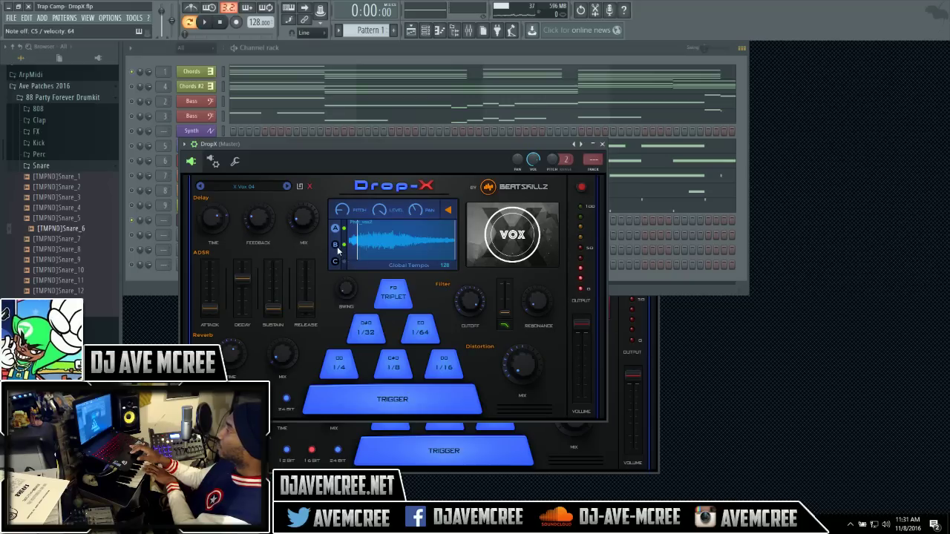
mouse_move(343, 211)
mouse_down()
mouse_move(344, 243)
mouse_move(342, 230)
mouse_up()
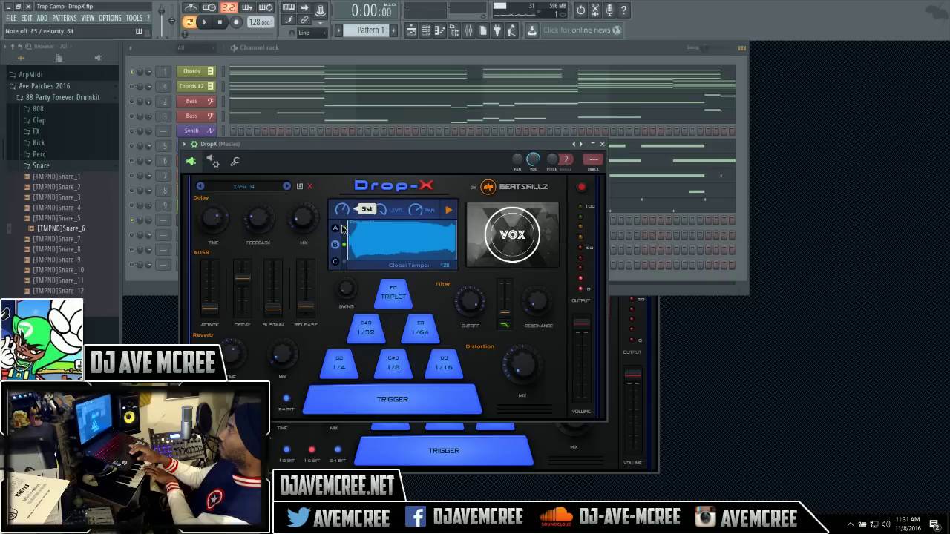
drag(342, 229, 342, 222)
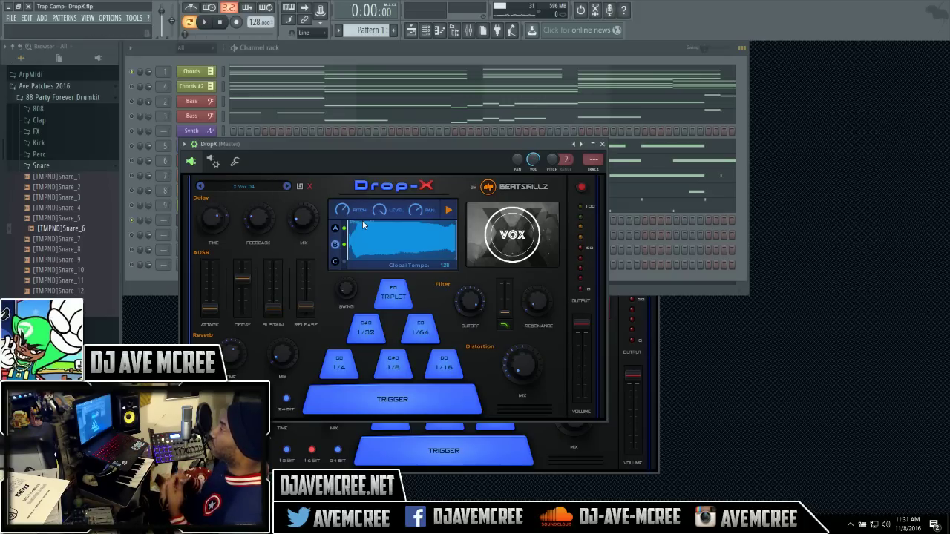
- Advance the vocal presets to X Vox 06, then load the ELK Chord3 preset from the X CHORDS category
click(288, 186)
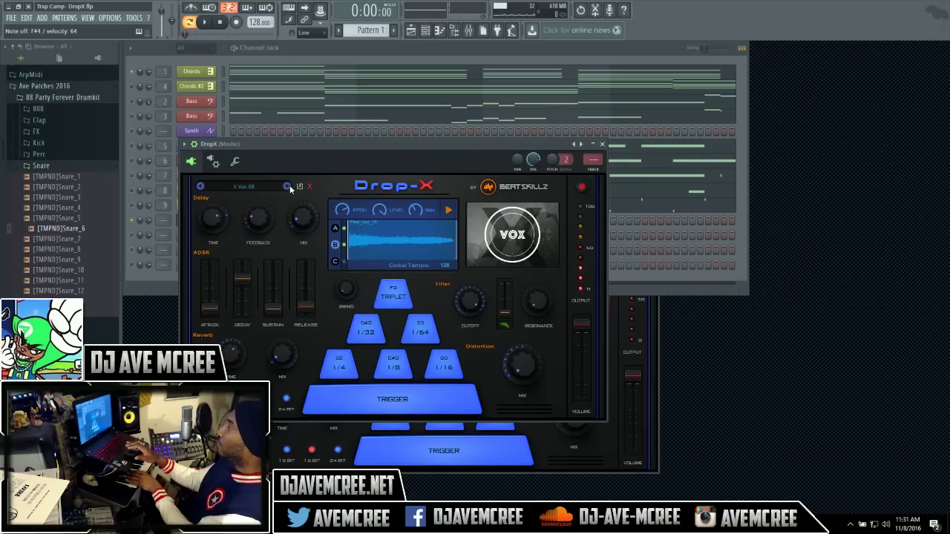
click(287, 187)
click(258, 187)
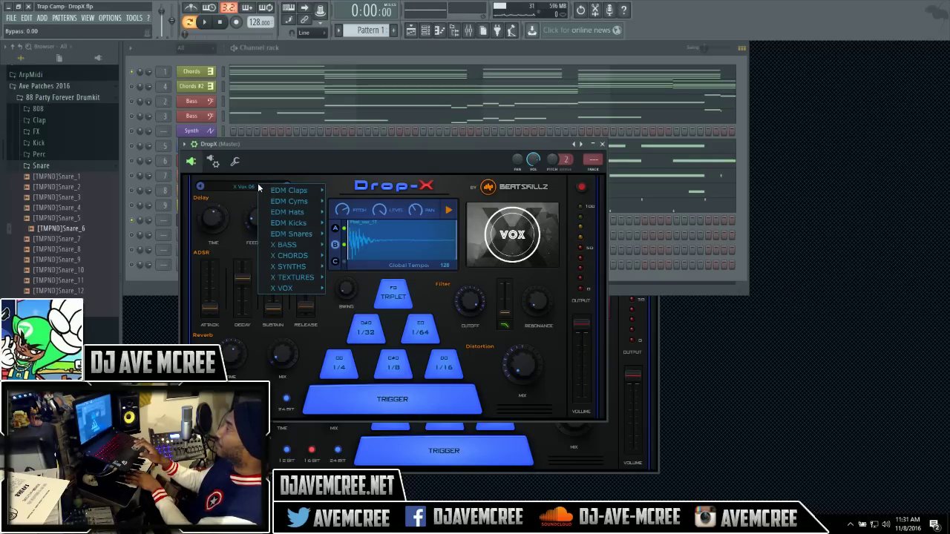
mouse_move(306, 256)
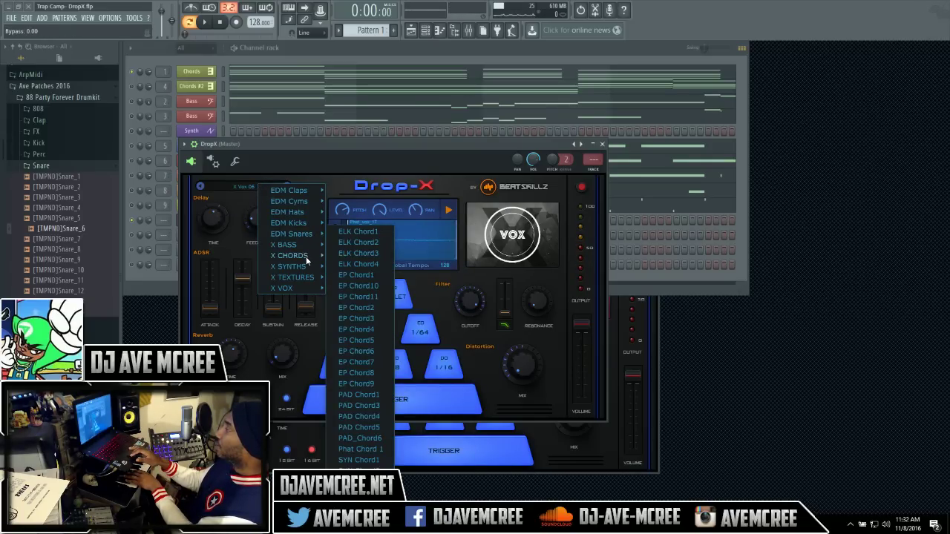
click(349, 255)
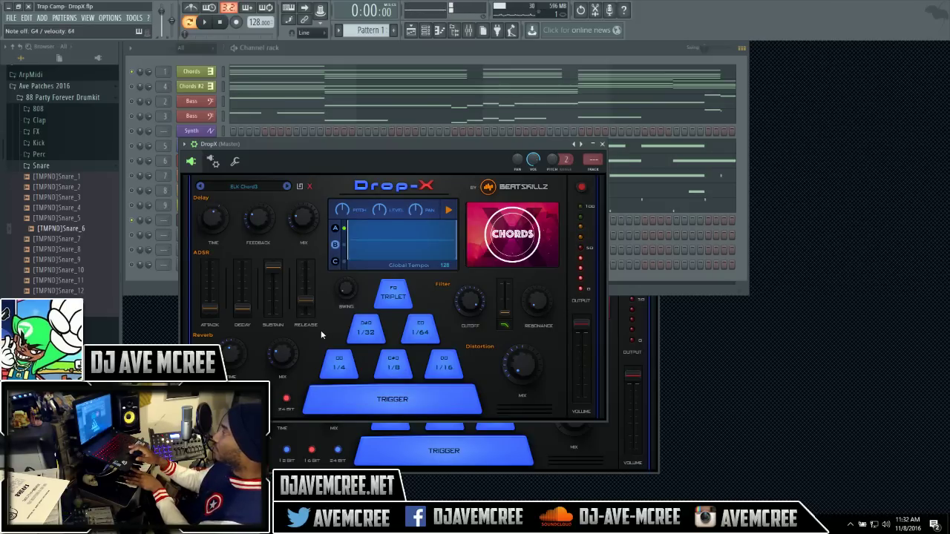
- Load the EDM Snare 39 preset from the EDM Snares category and advance to EDM Snare 40
click(253, 189)
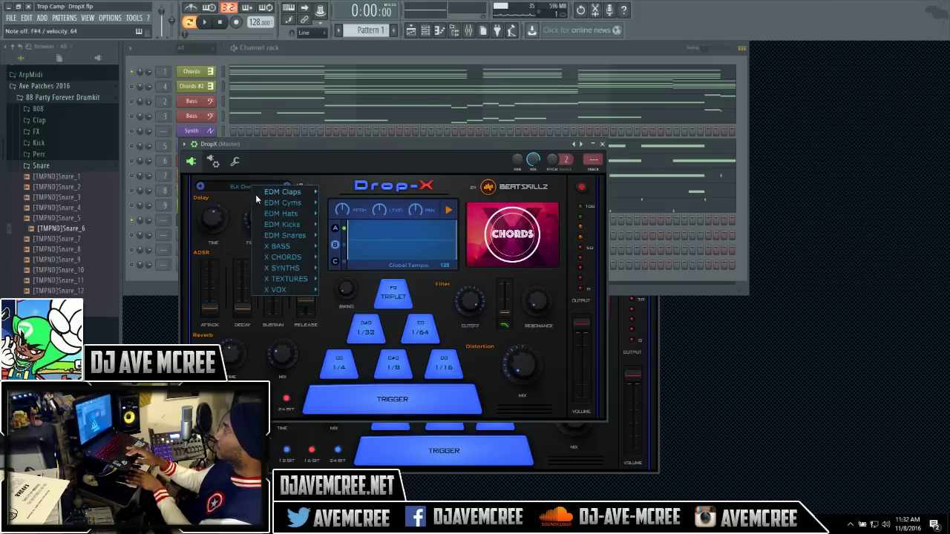
mouse_move(297, 235)
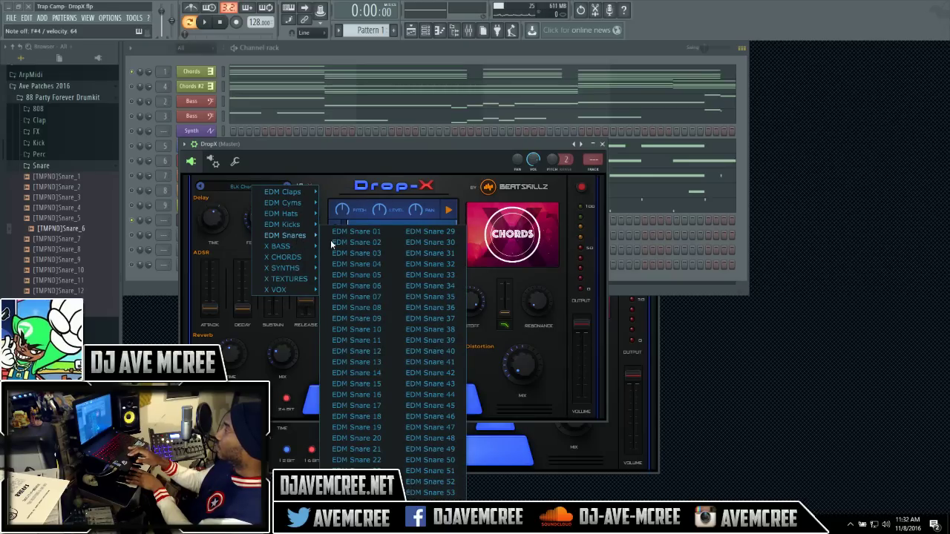
click(427, 338)
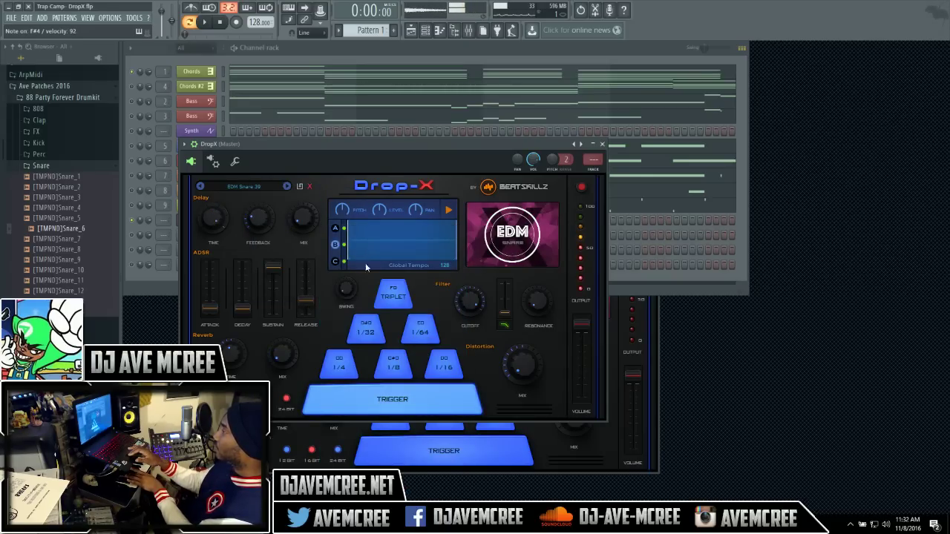
click(288, 187)
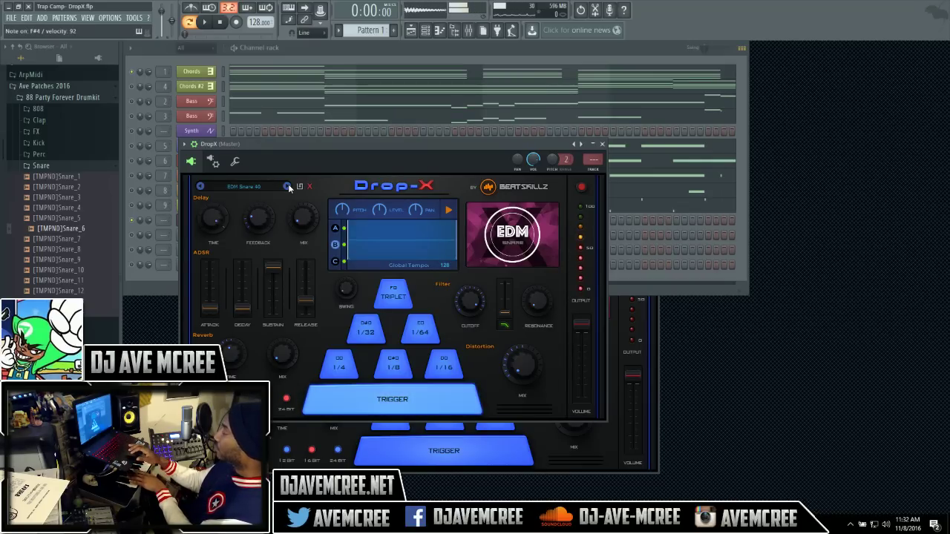
click(287, 187)
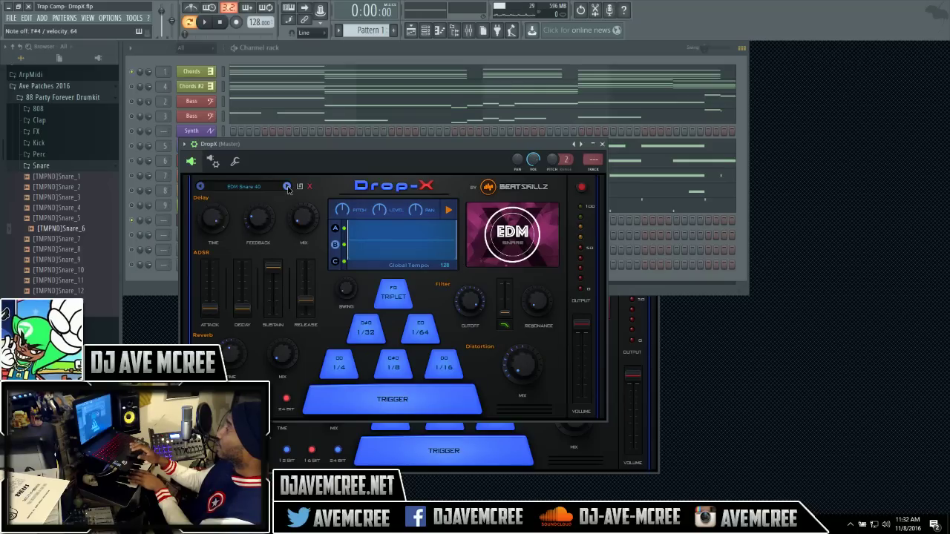
- Advance the snare presets to EDM Snare 42 and set its bit depth to 24 bit
click(288, 186)
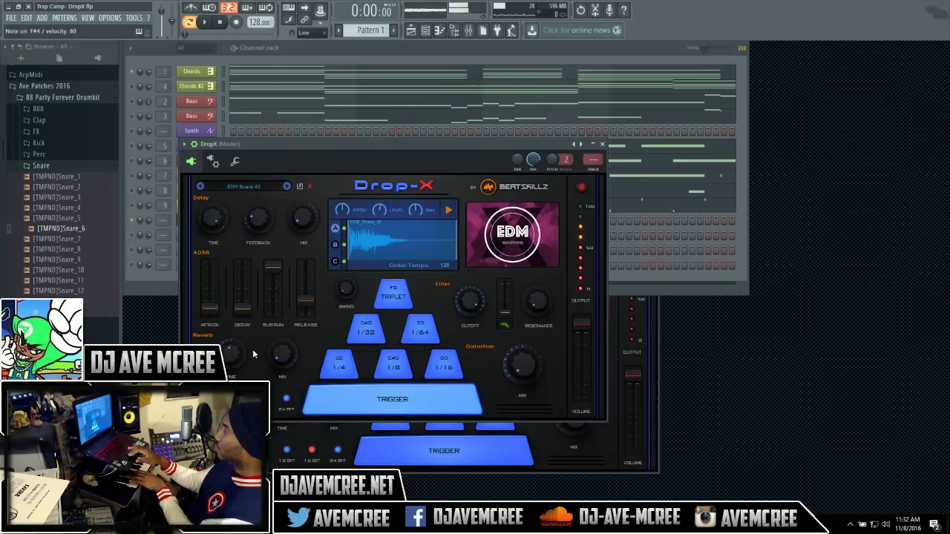
click(288, 399)
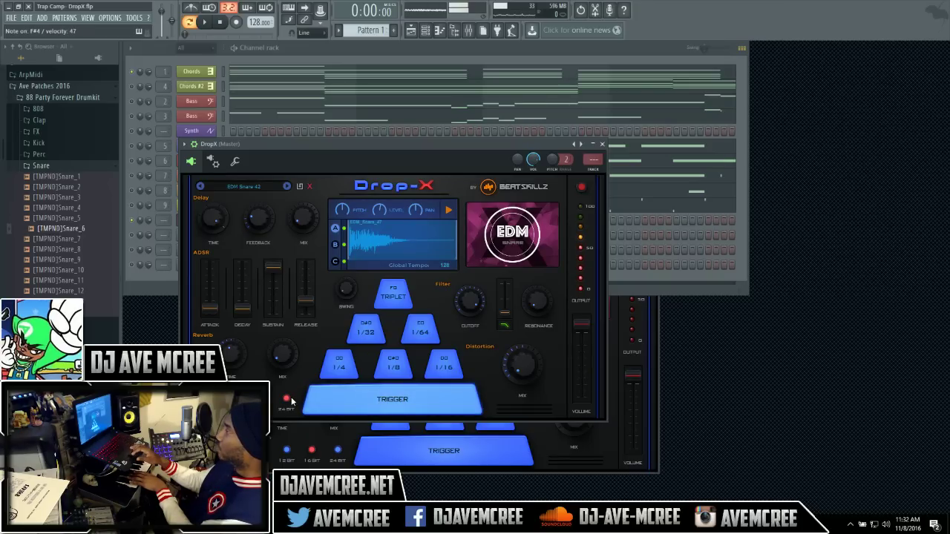
- Load the BASS Ana1 preset from the X BASS category and advance through the bass presets to Bass TopGun
click(256, 184)
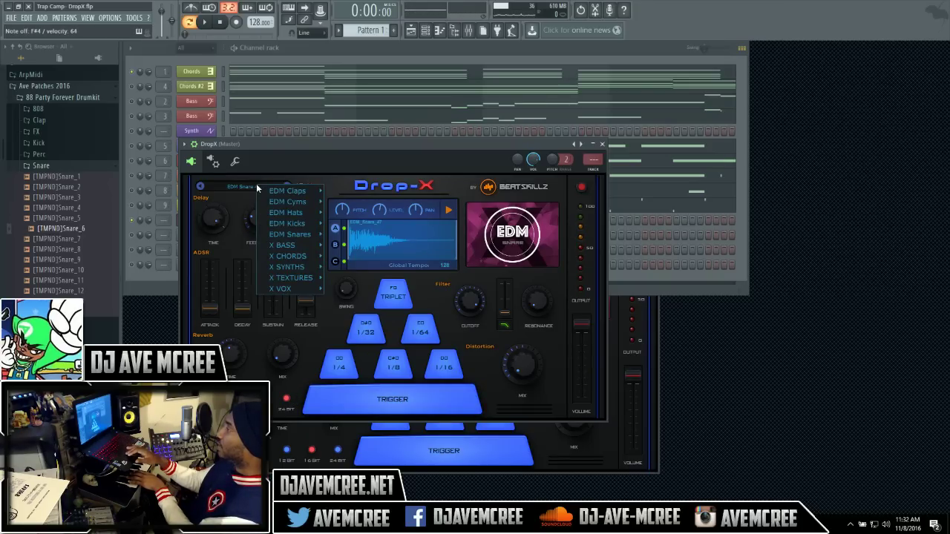
mouse_move(304, 245)
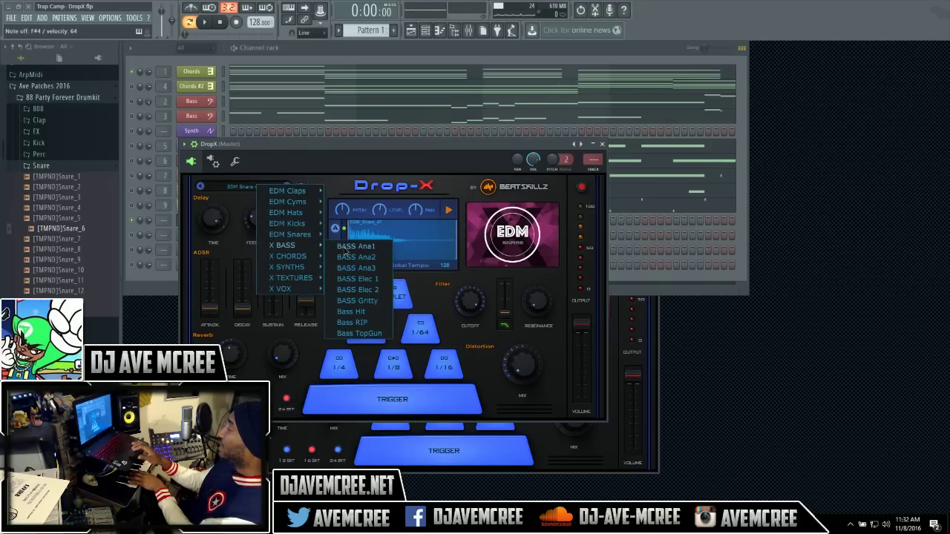
click(344, 249)
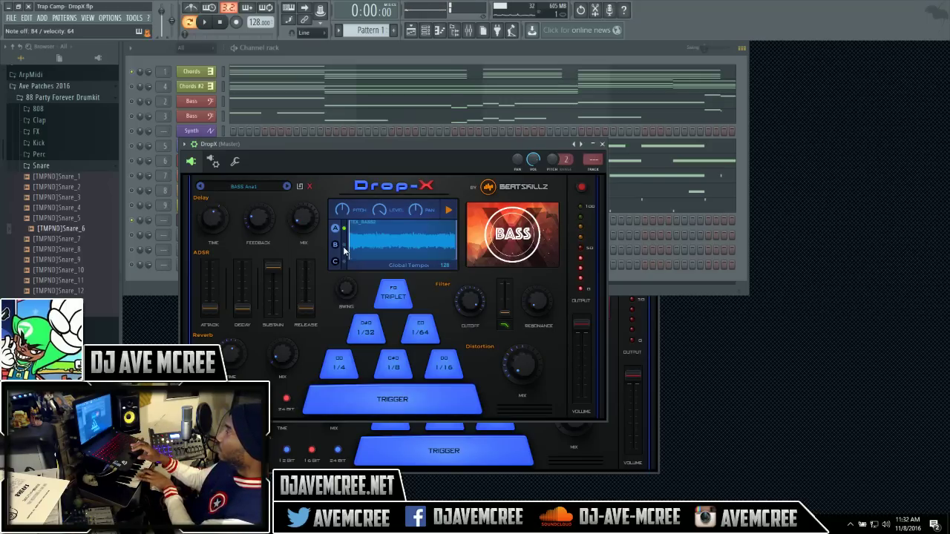
click(283, 188)
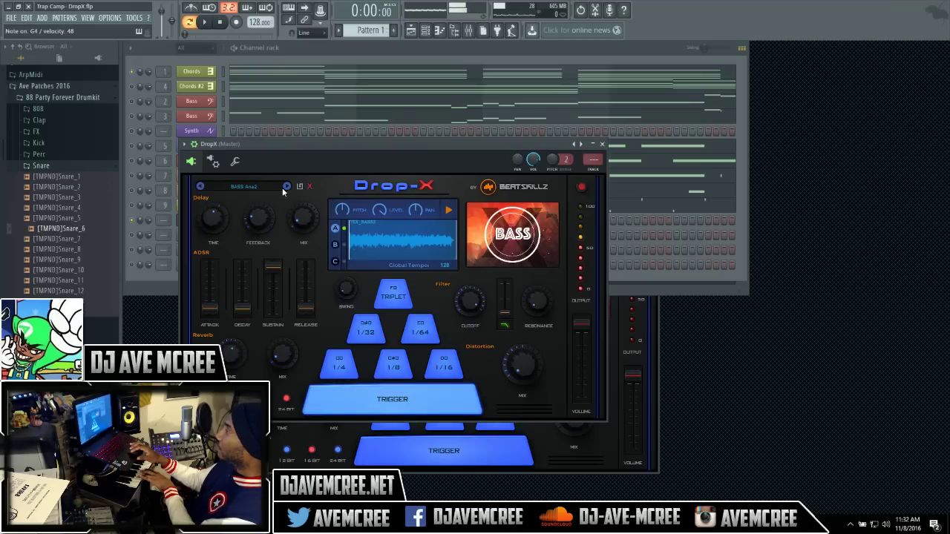
click(282, 188)
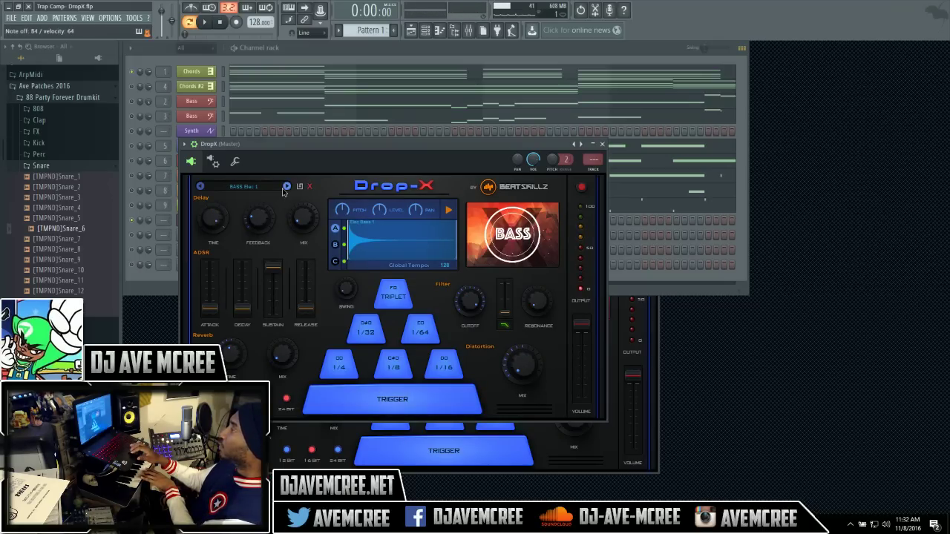
click(282, 188)
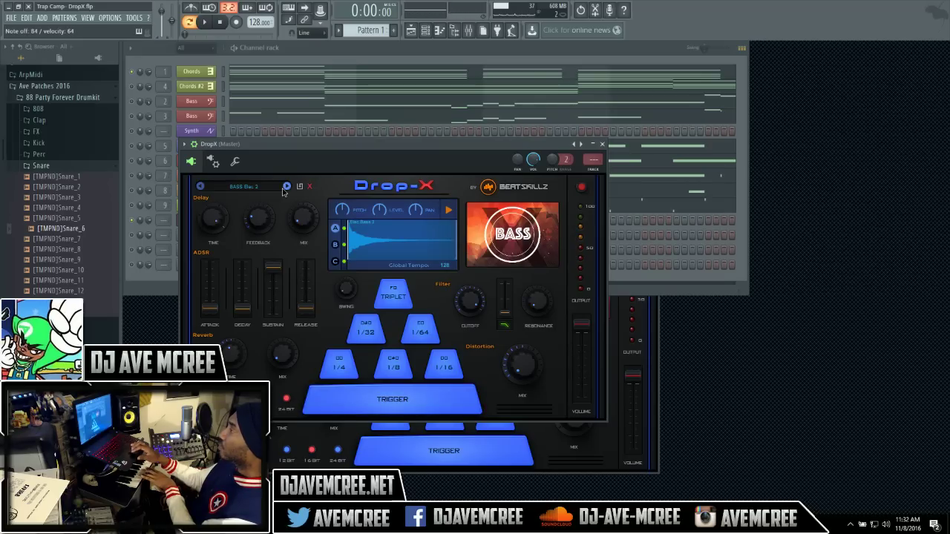
click(282, 188)
click(282, 187)
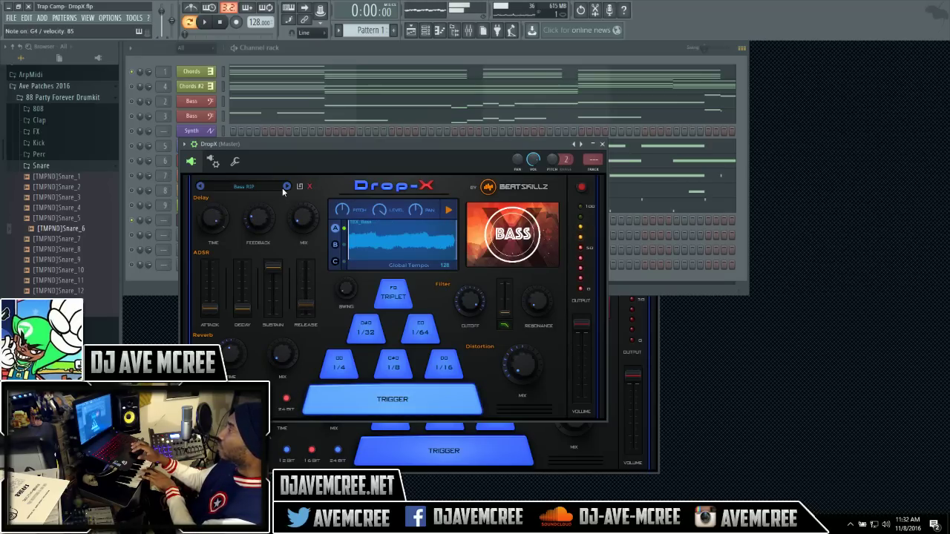
click(282, 187)
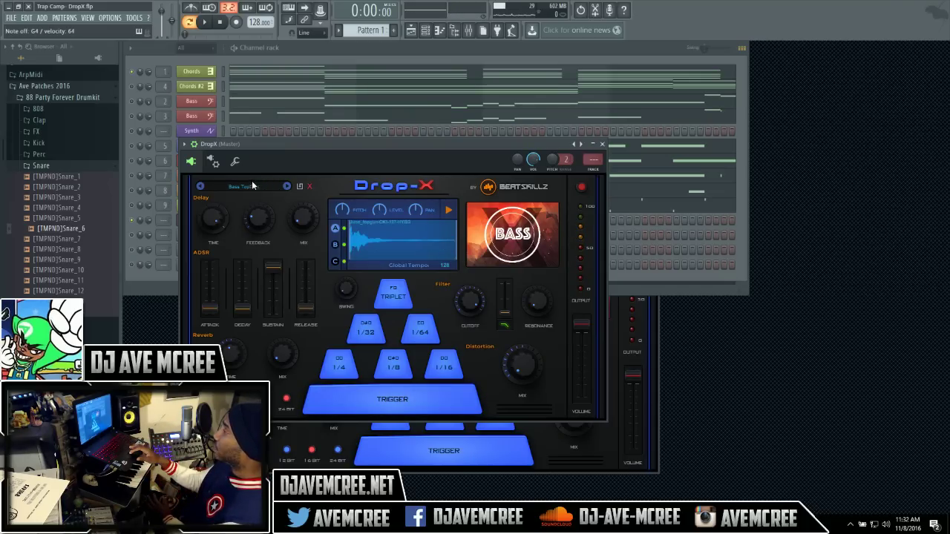
- Load the X Synth 12 preset from the X SYNTHS category and advance through the synth presets to X Synth 14
click(247, 188)
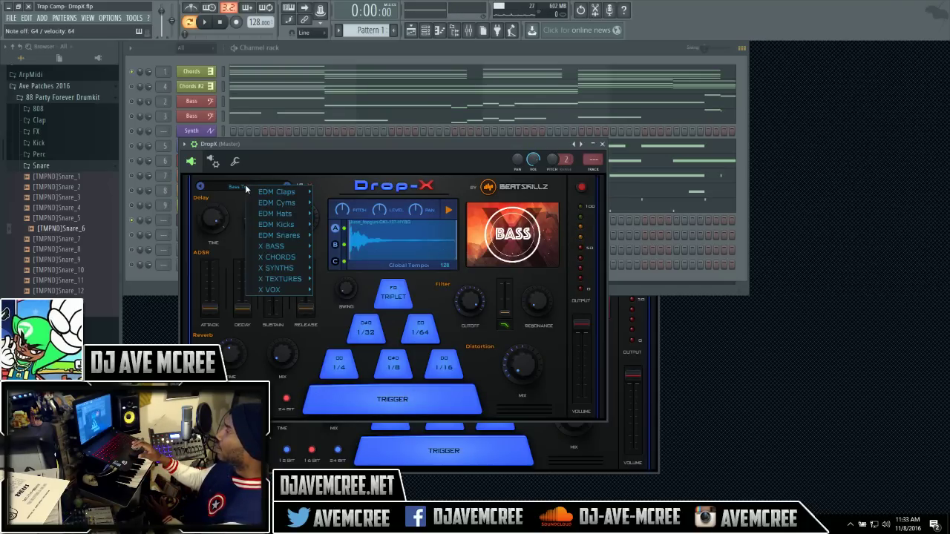
mouse_move(284, 268)
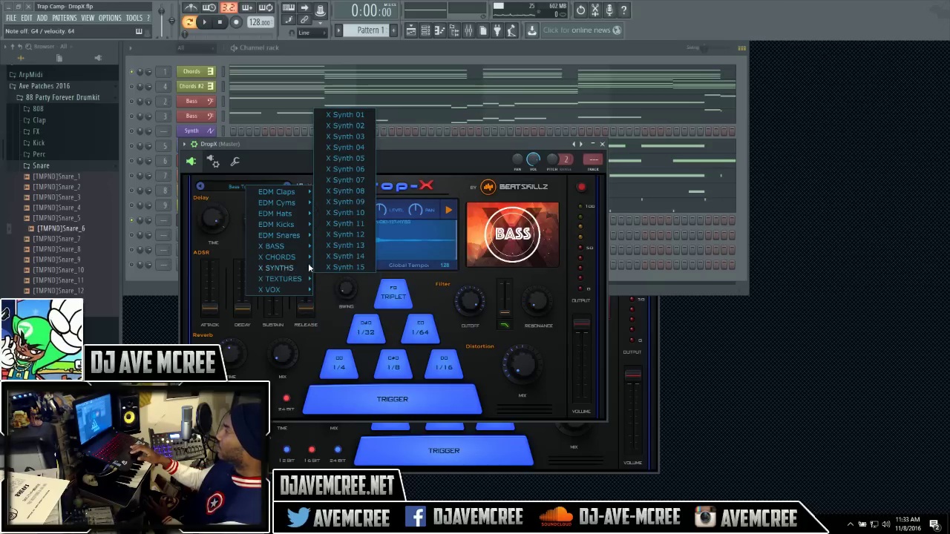
click(345, 234)
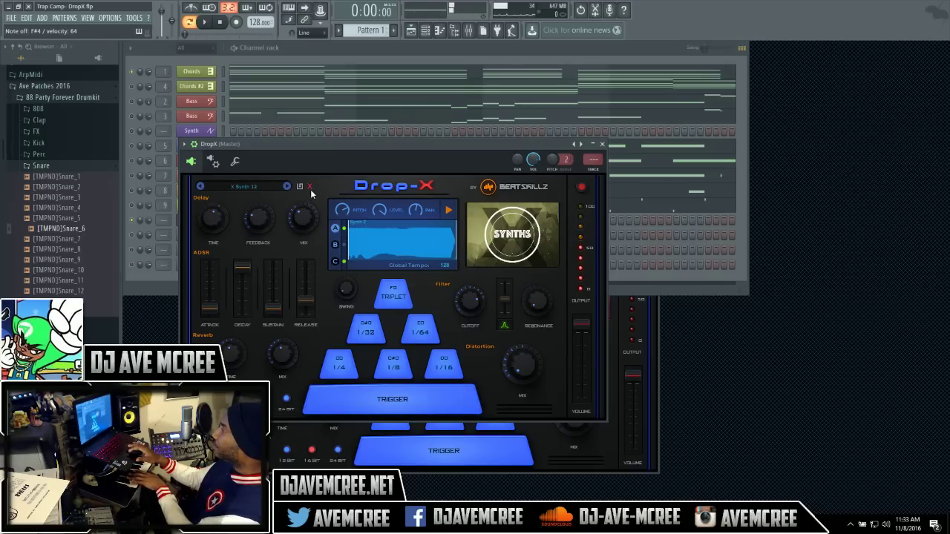
click(286, 187)
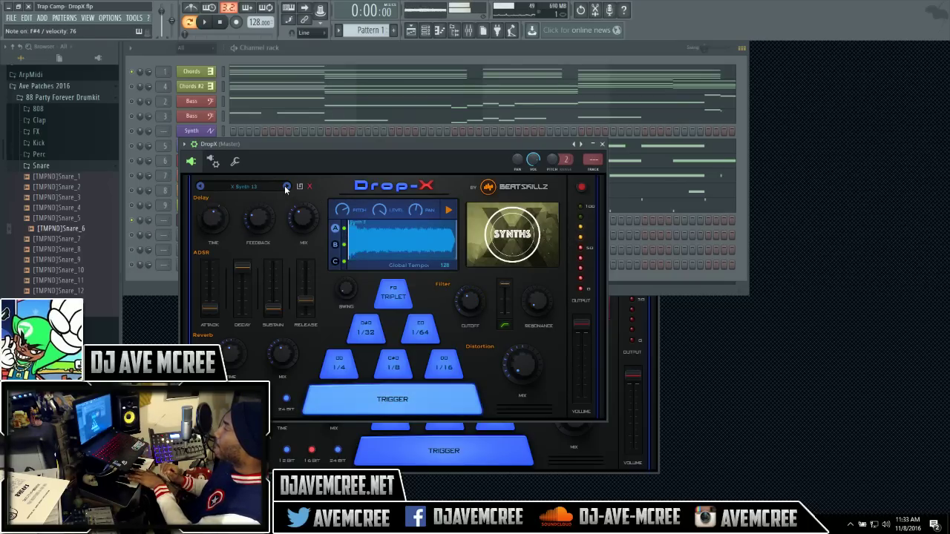
click(287, 187)
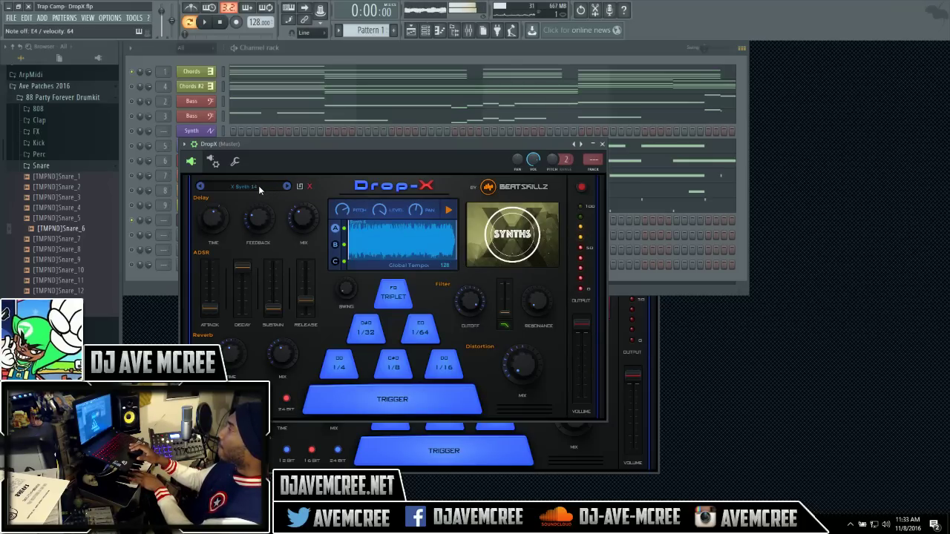
click(258, 186)
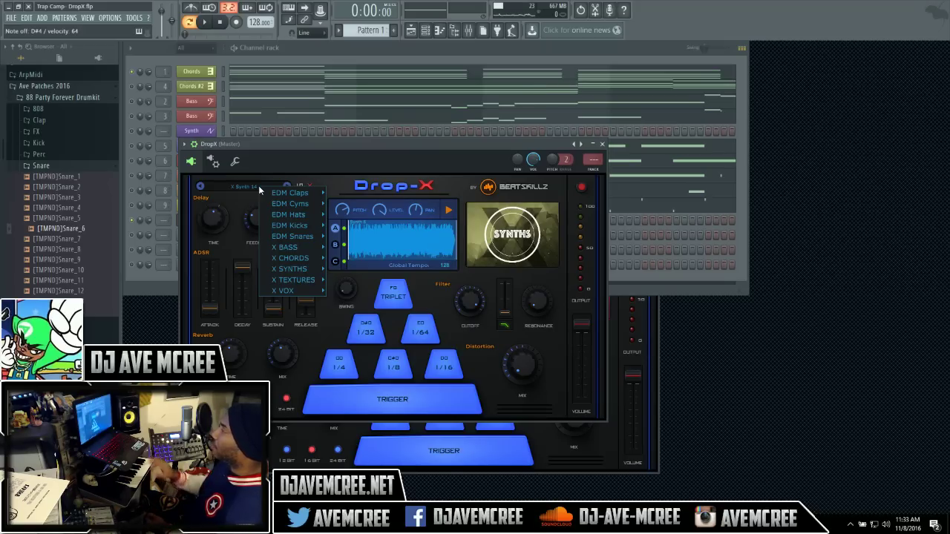
click(352, 141)
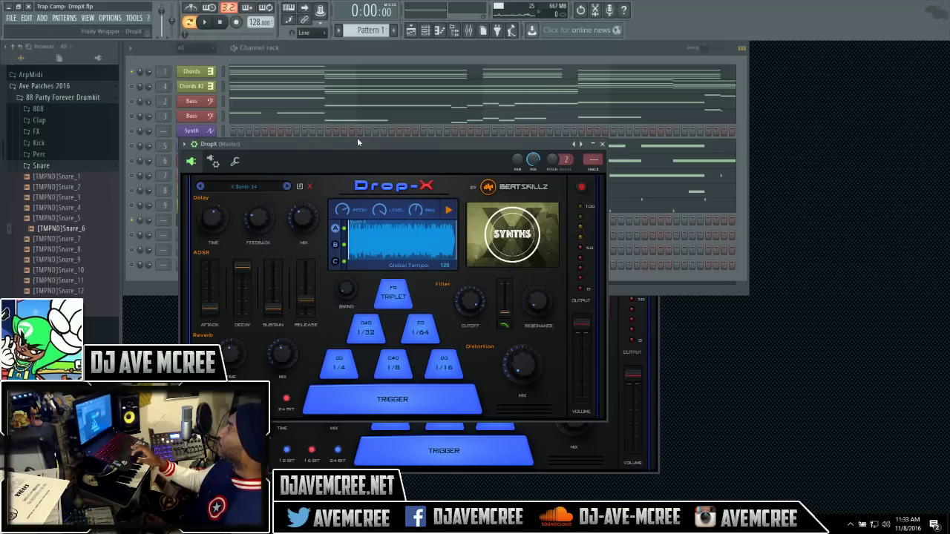
- Load the That Thing [64bit] effect into the first slot of the mixer's Master track and reposition its window
click(468, 30)
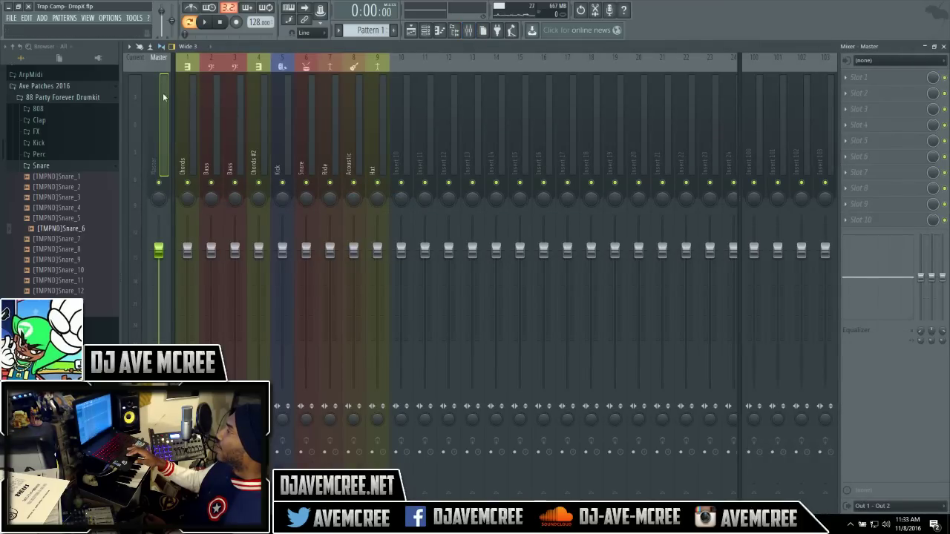
click(848, 79)
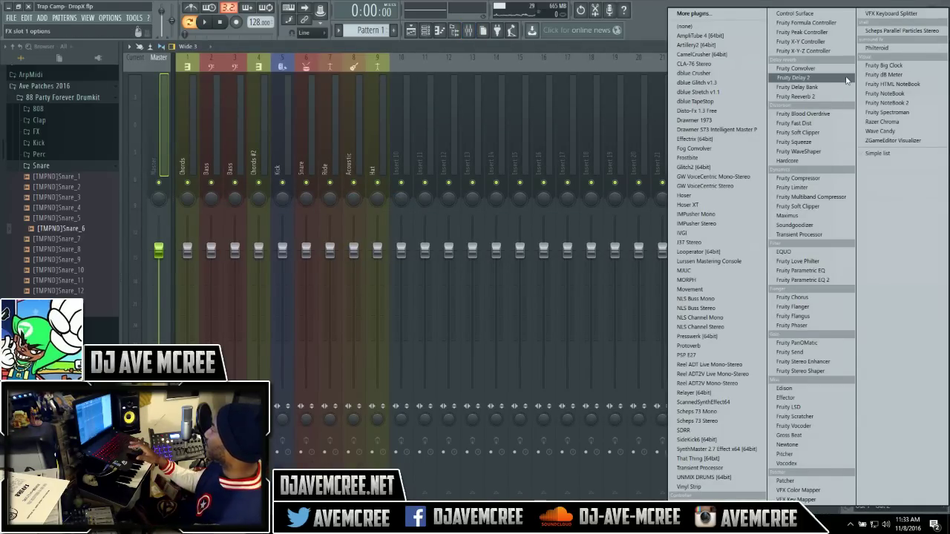
click(684, 459)
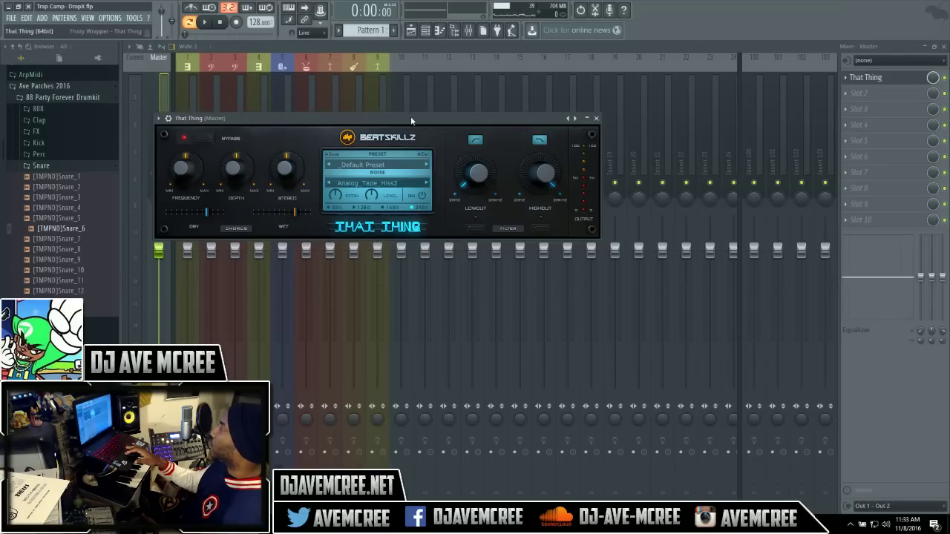
drag(409, 118, 514, 107)
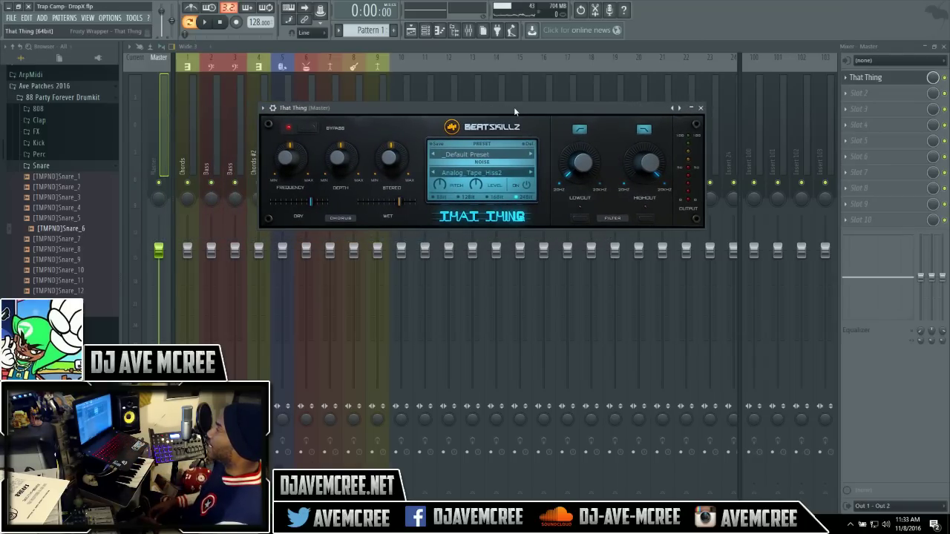